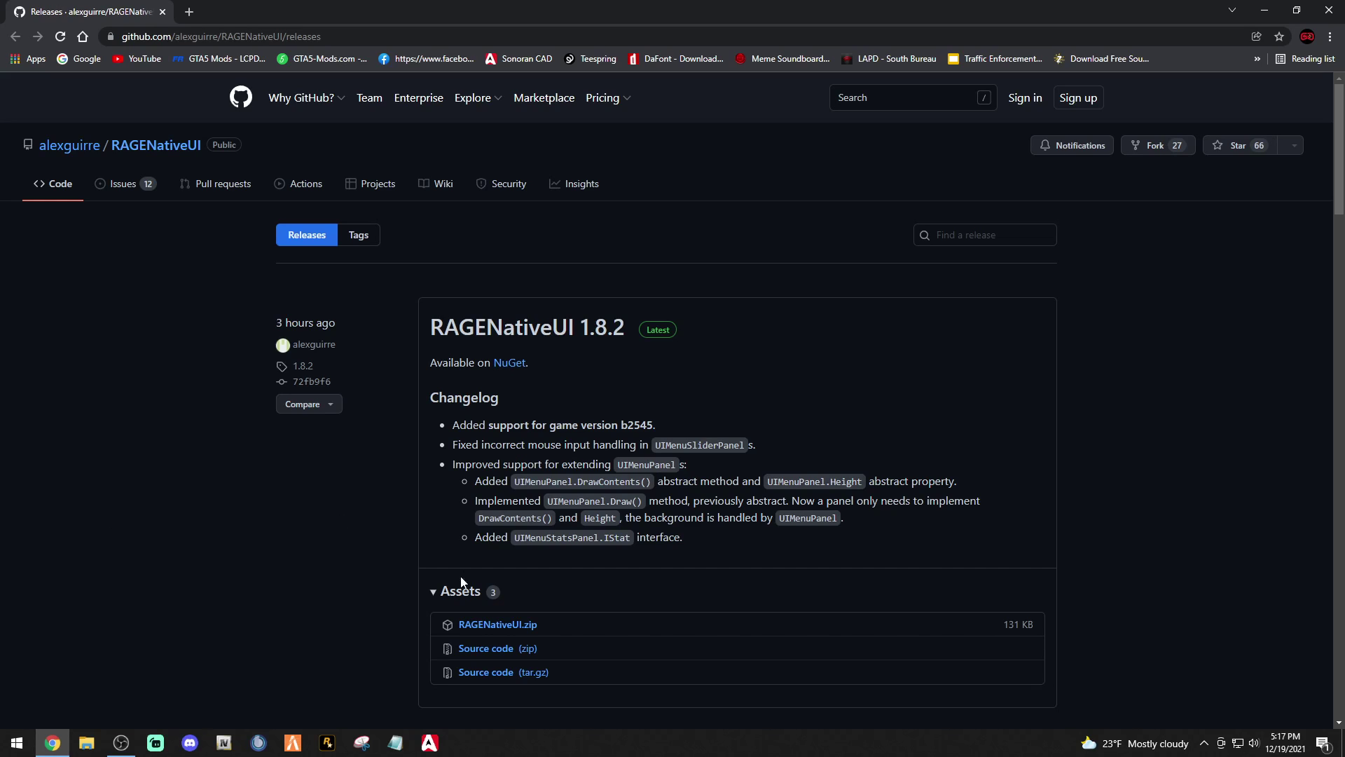
Download RAGENativeUI.zip from the 1.8.2 release assets and dismiss the Java update notice
click(516, 632)
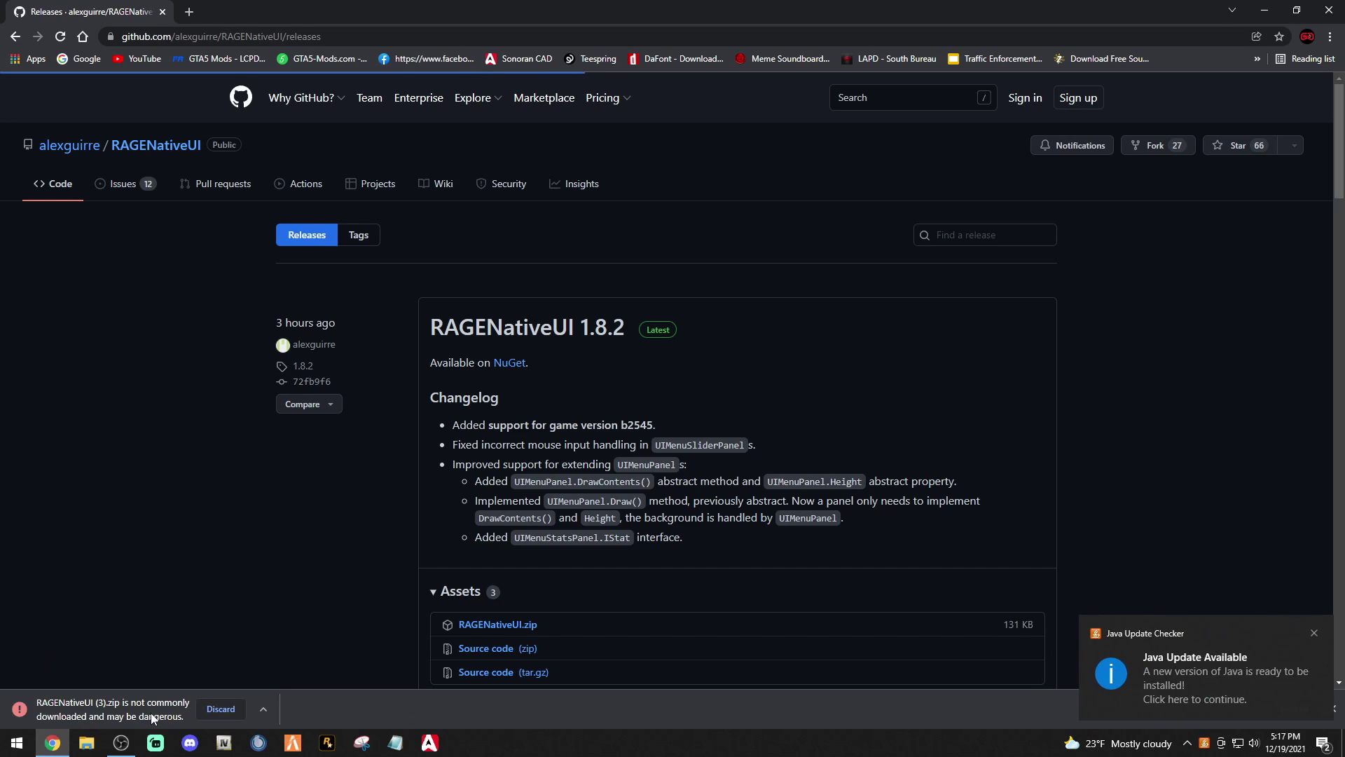
click(1180, 680)
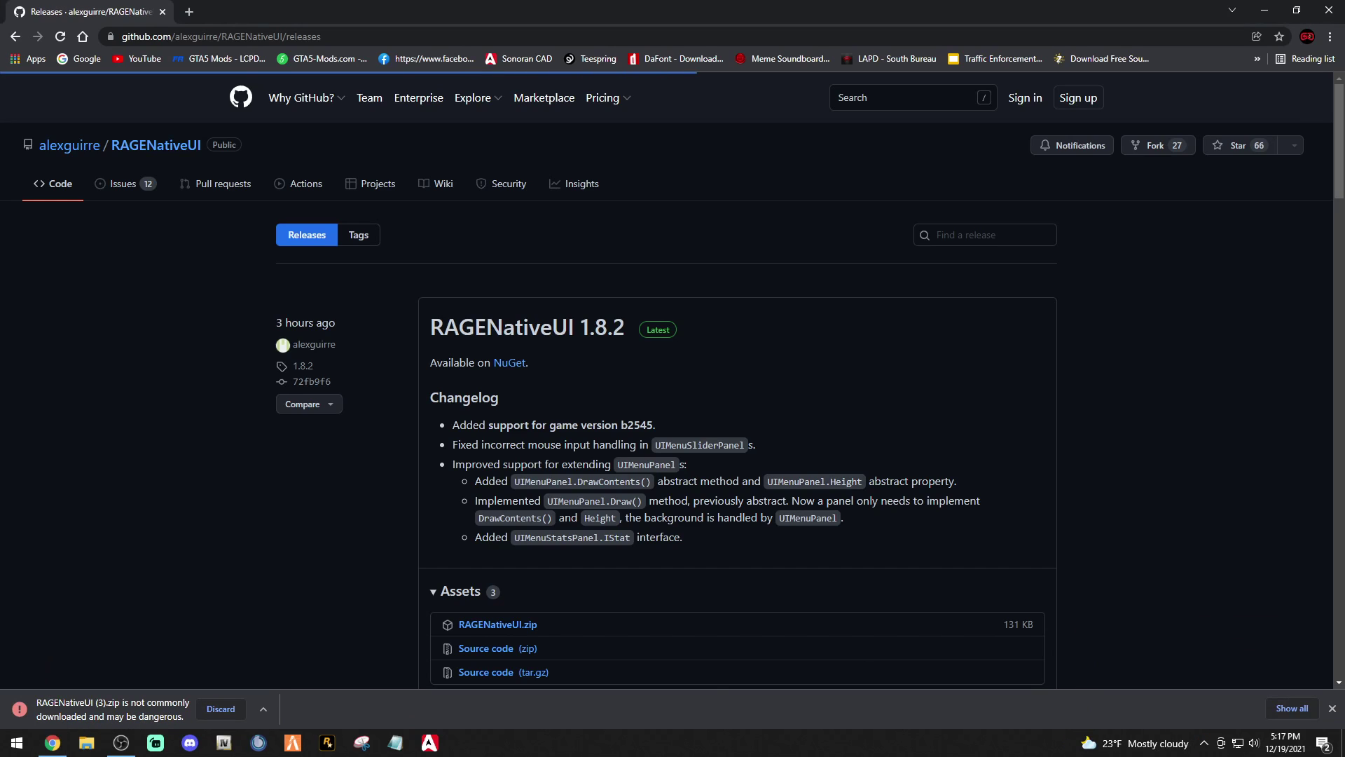
Open the downloaded zip in WinRAR, dismiss the licence reminder, close Chrome and launch File Explorer
click(264, 708)
click(265, 661)
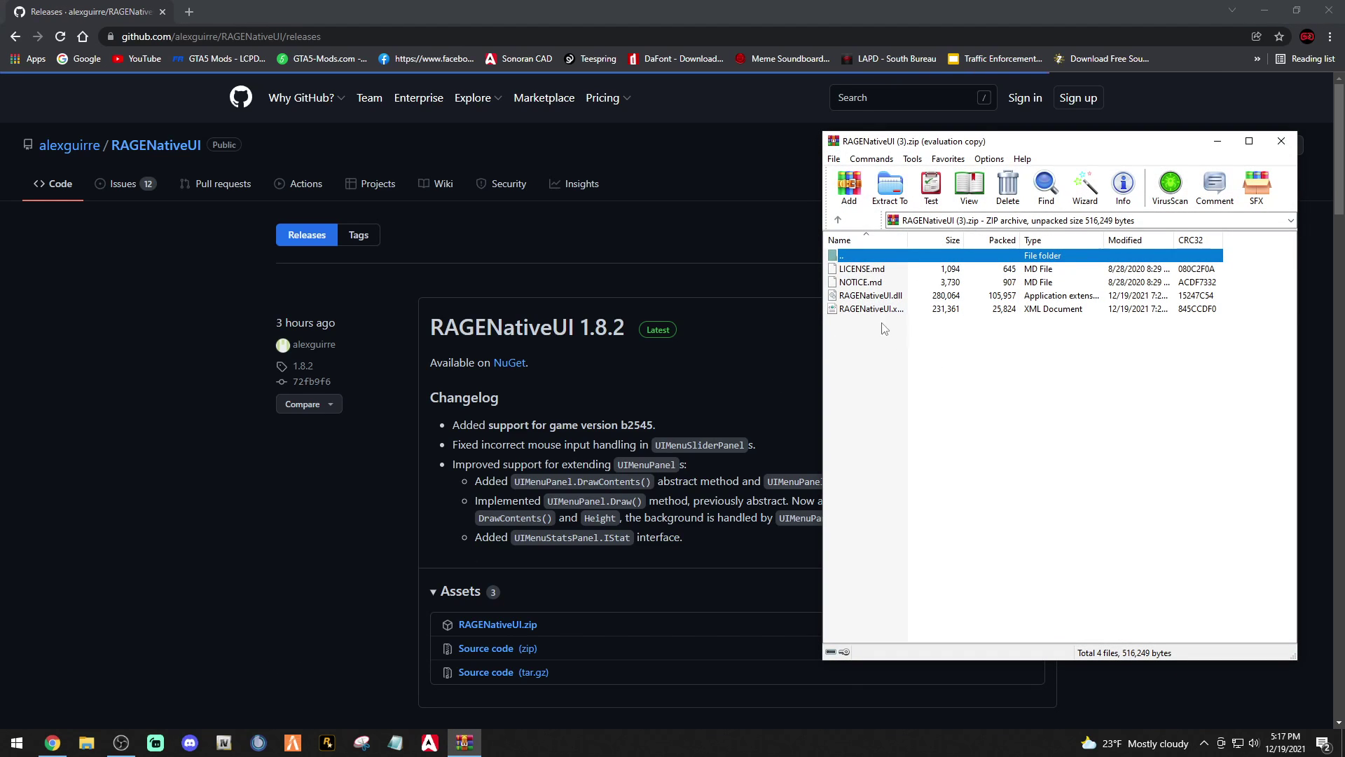
click(1135, 406)
click(1335, 14)
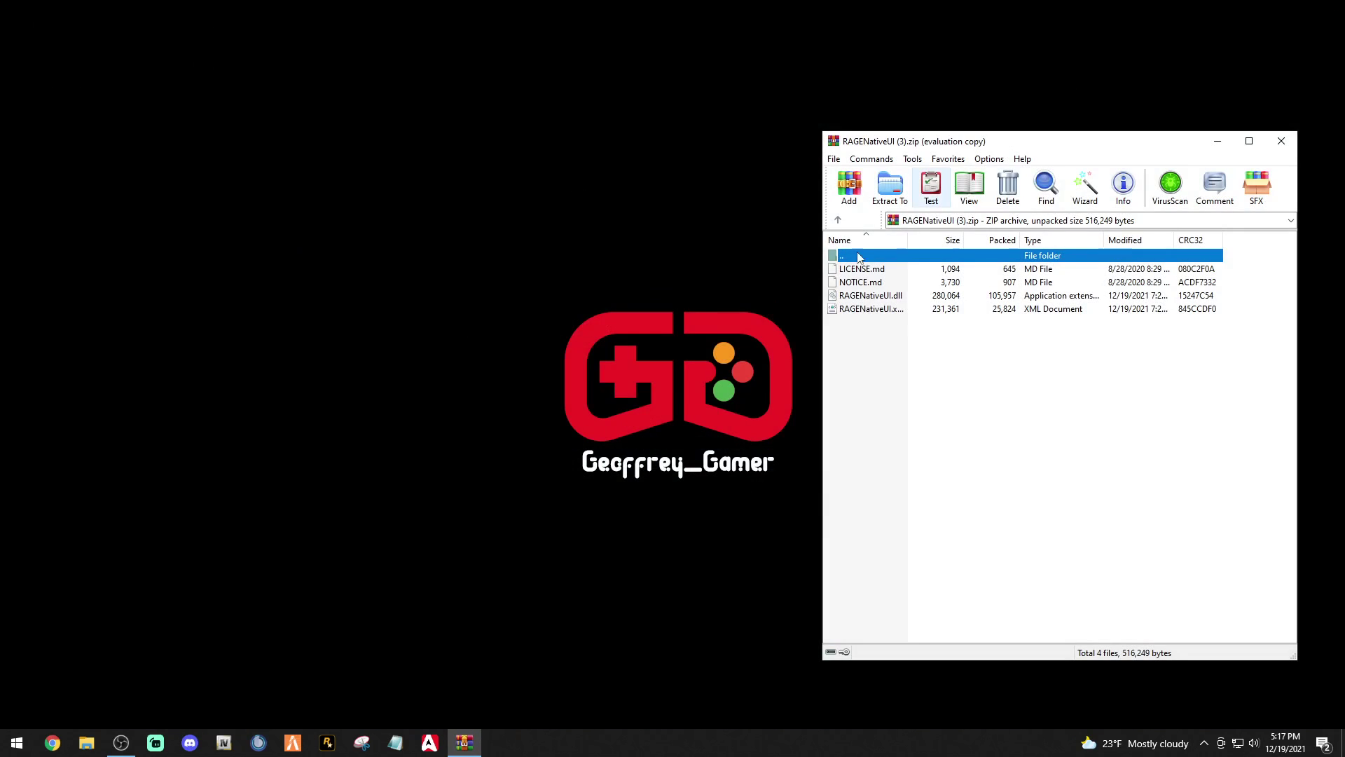
click(87, 743)
Place Explorer beside WinRAR and browse to C:\Program Files (x86)\Steam\steamapps\common
drag(456, 76, 513, 136)
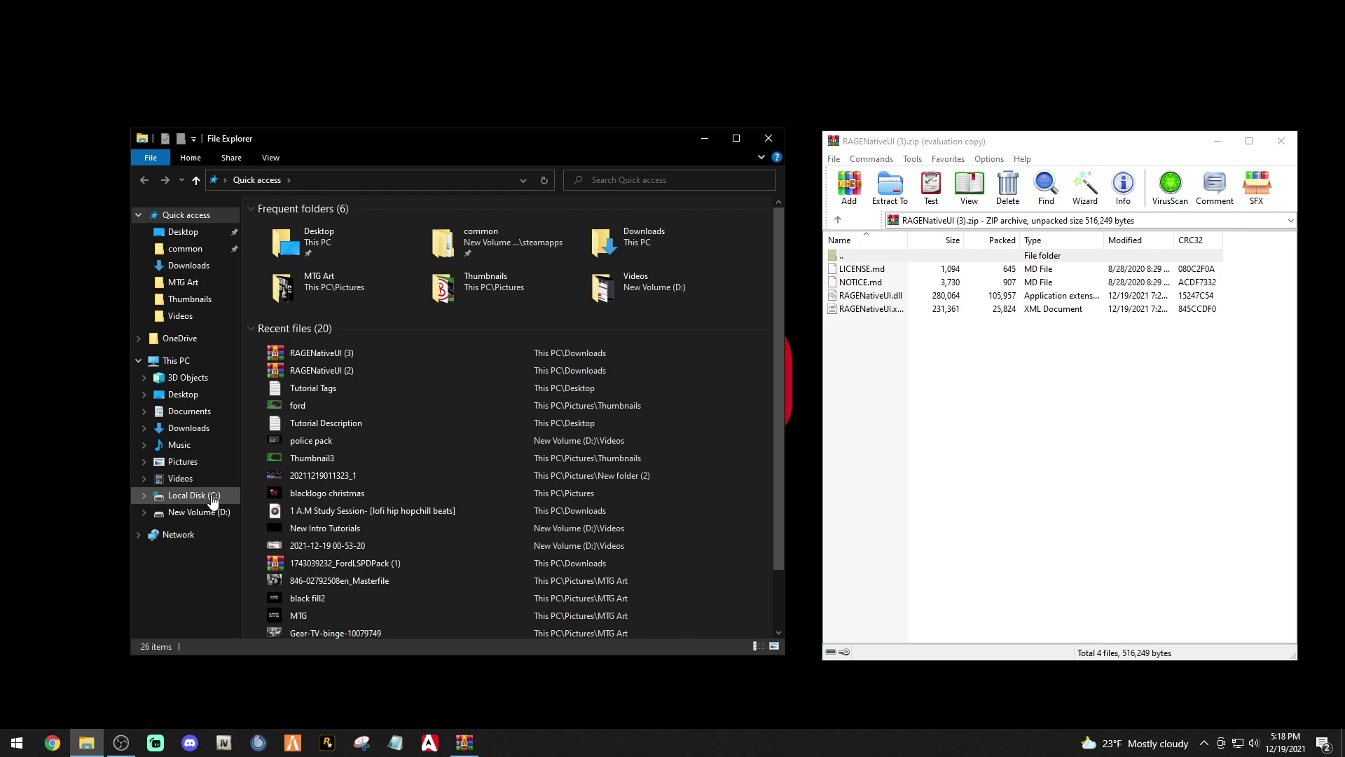
click(170, 496)
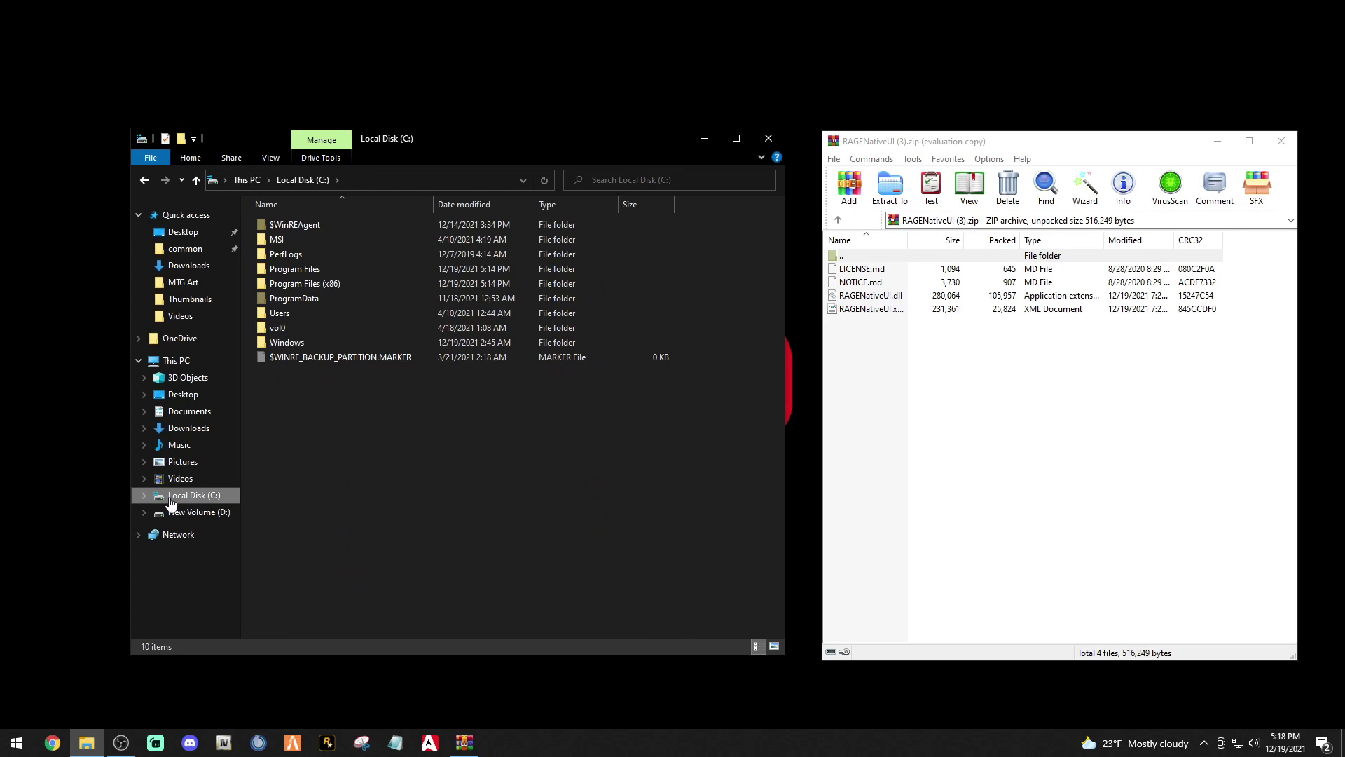
click(303, 289)
double_click(302, 288)
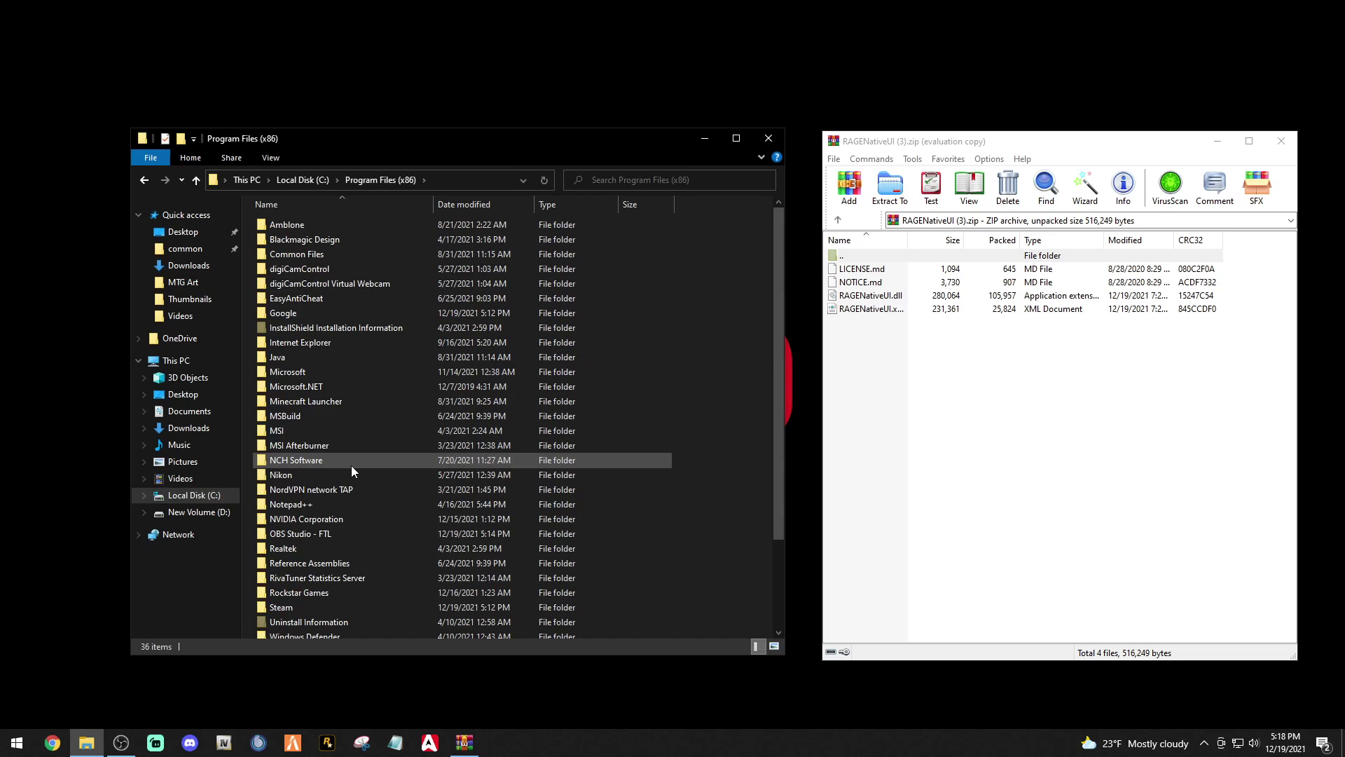
click(300, 606)
double_click(298, 607)
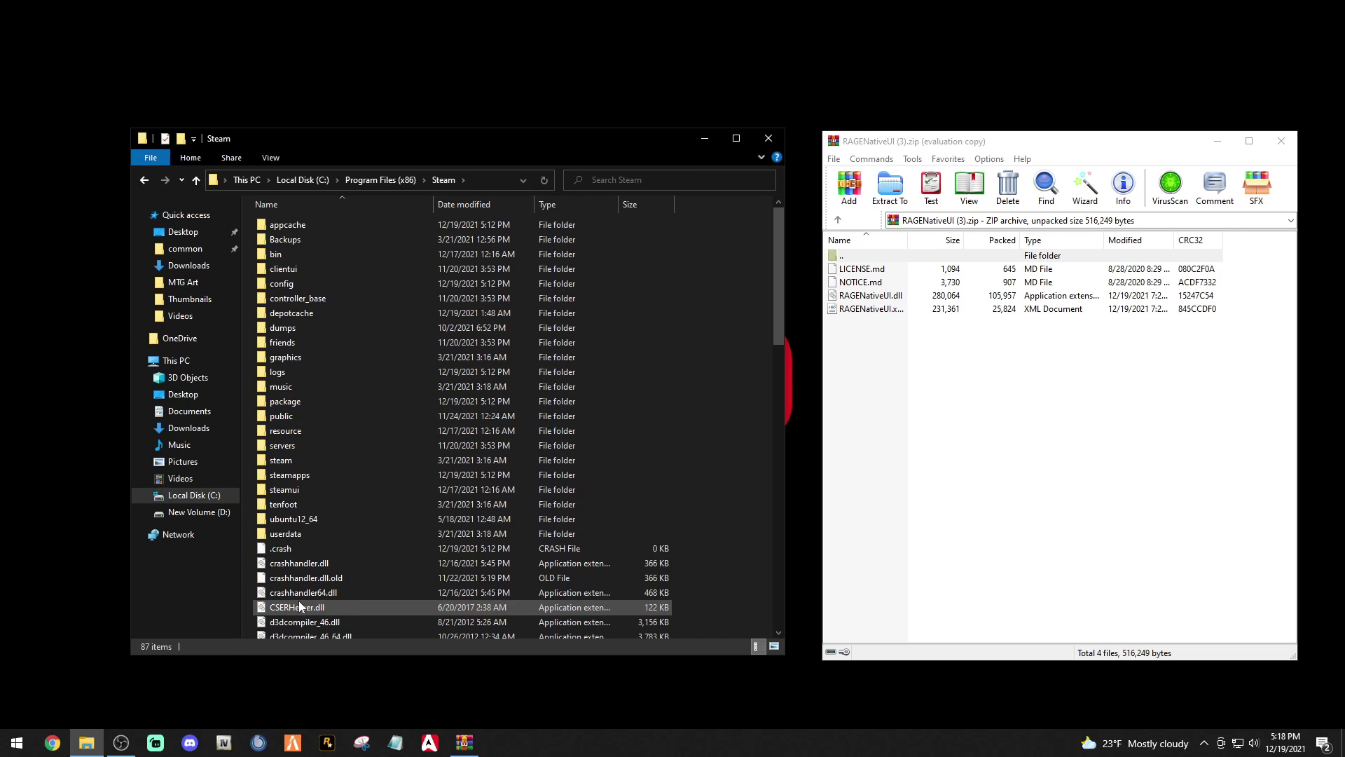
click(299, 478)
double_click(298, 477)
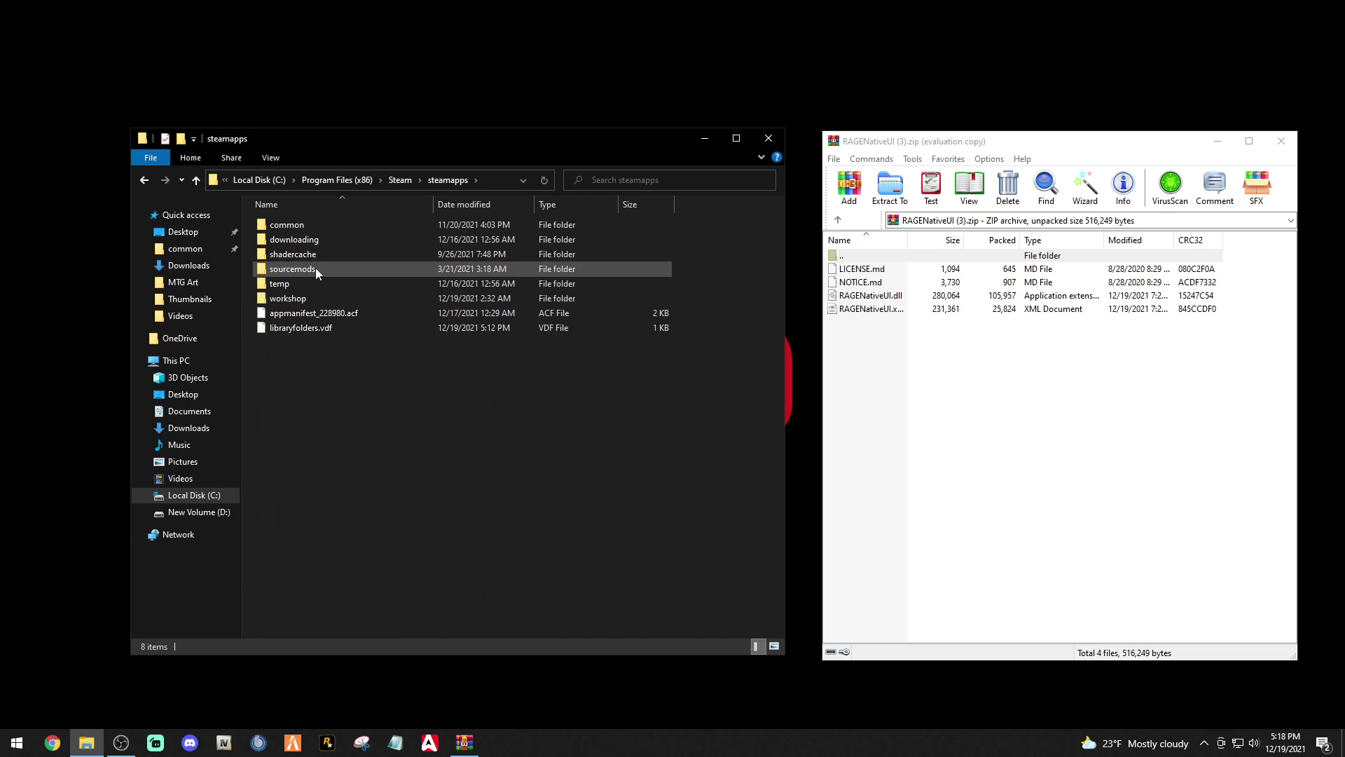
double_click(312, 225)
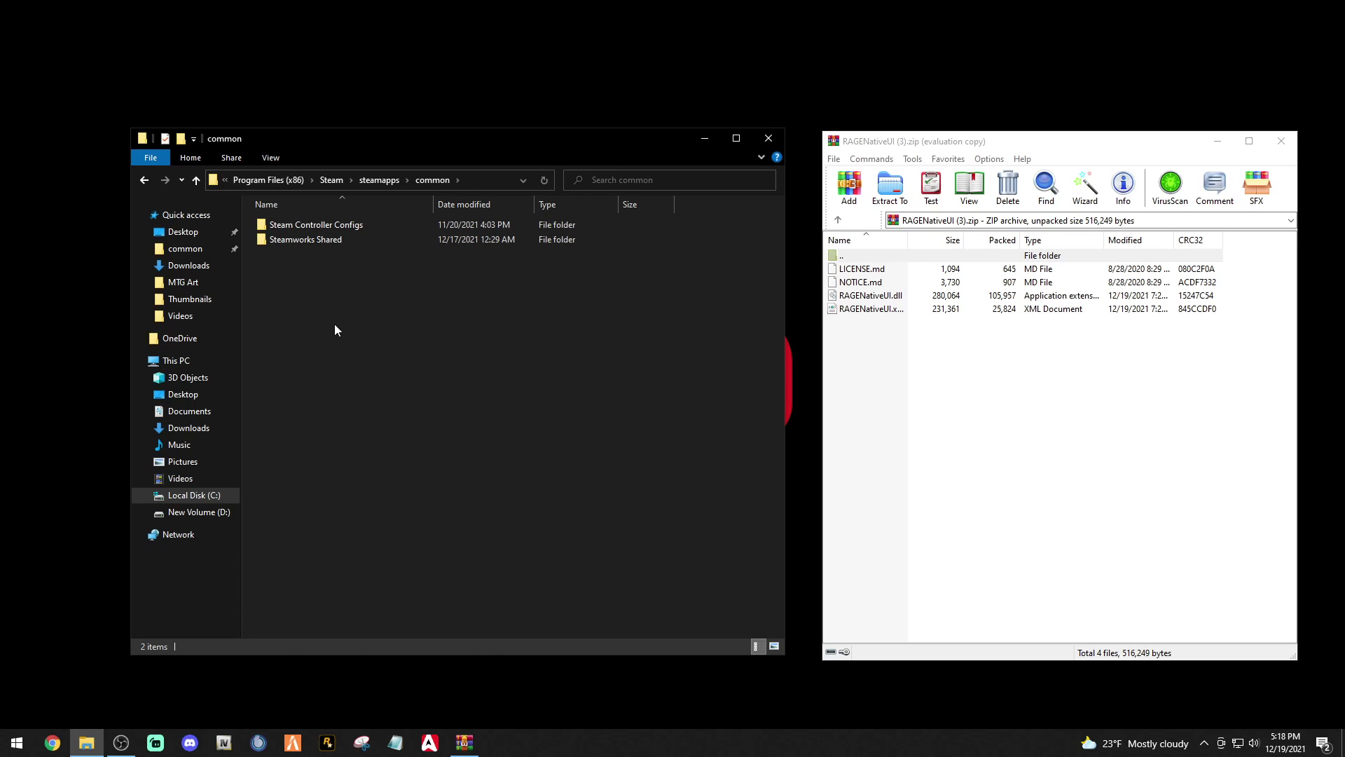
Open D:\SteamLibrary\steamapps\common\Grand Theft Auto V and reposition the Explorer window
click(190, 516)
double_click(293, 298)
double_click(289, 225)
double_click(290, 225)
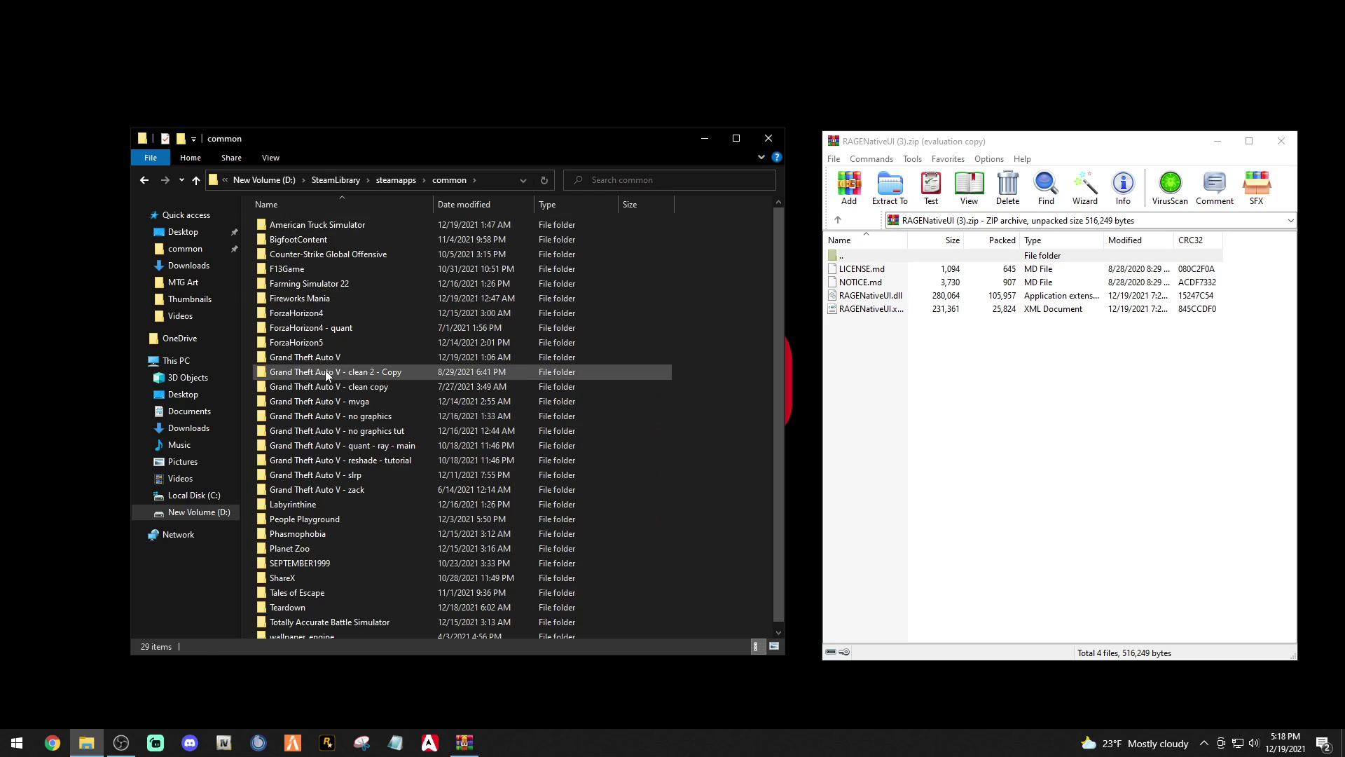
double_click(326, 359)
drag(502, 140, 467, 103)
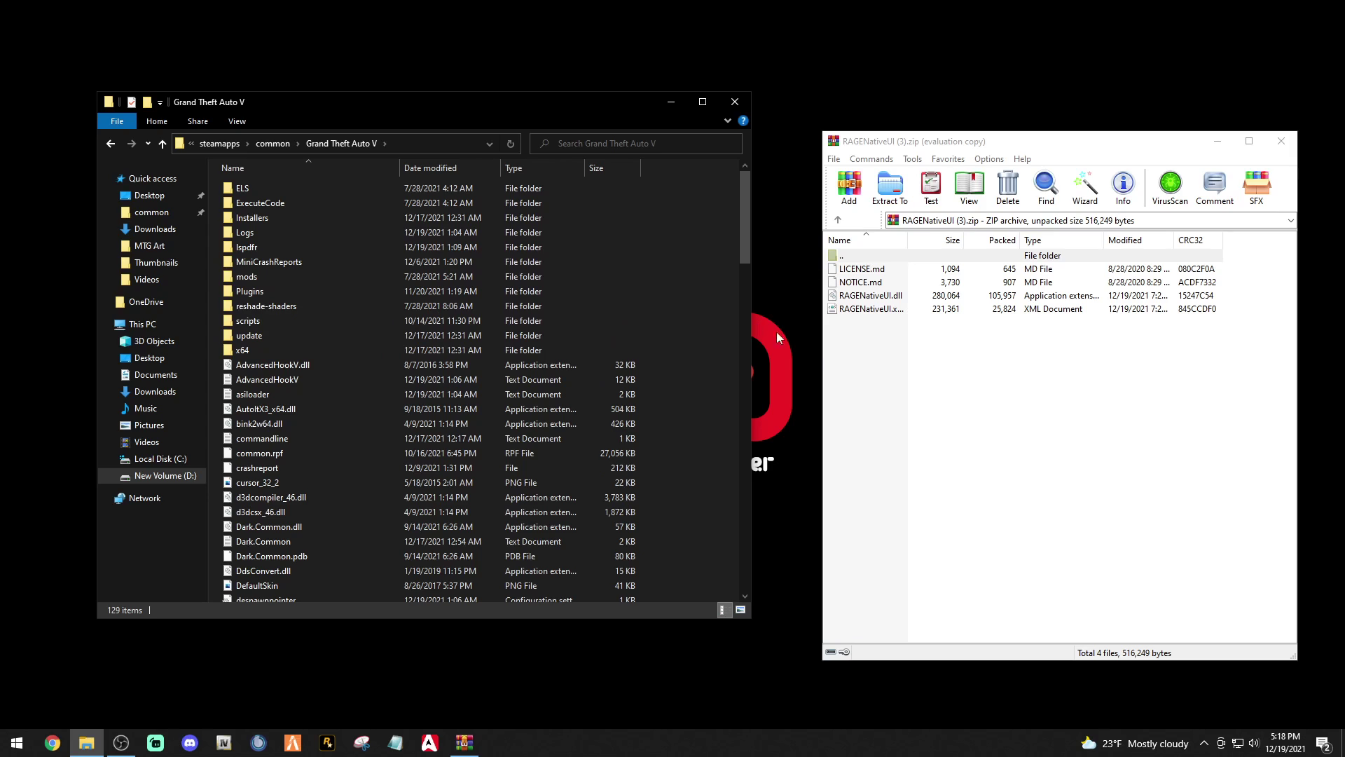
Select RAGENativeUI.dll and RAGENativeUI.xml in WinRAR, dismissing the NOTICE.md open prompt
click(876, 361)
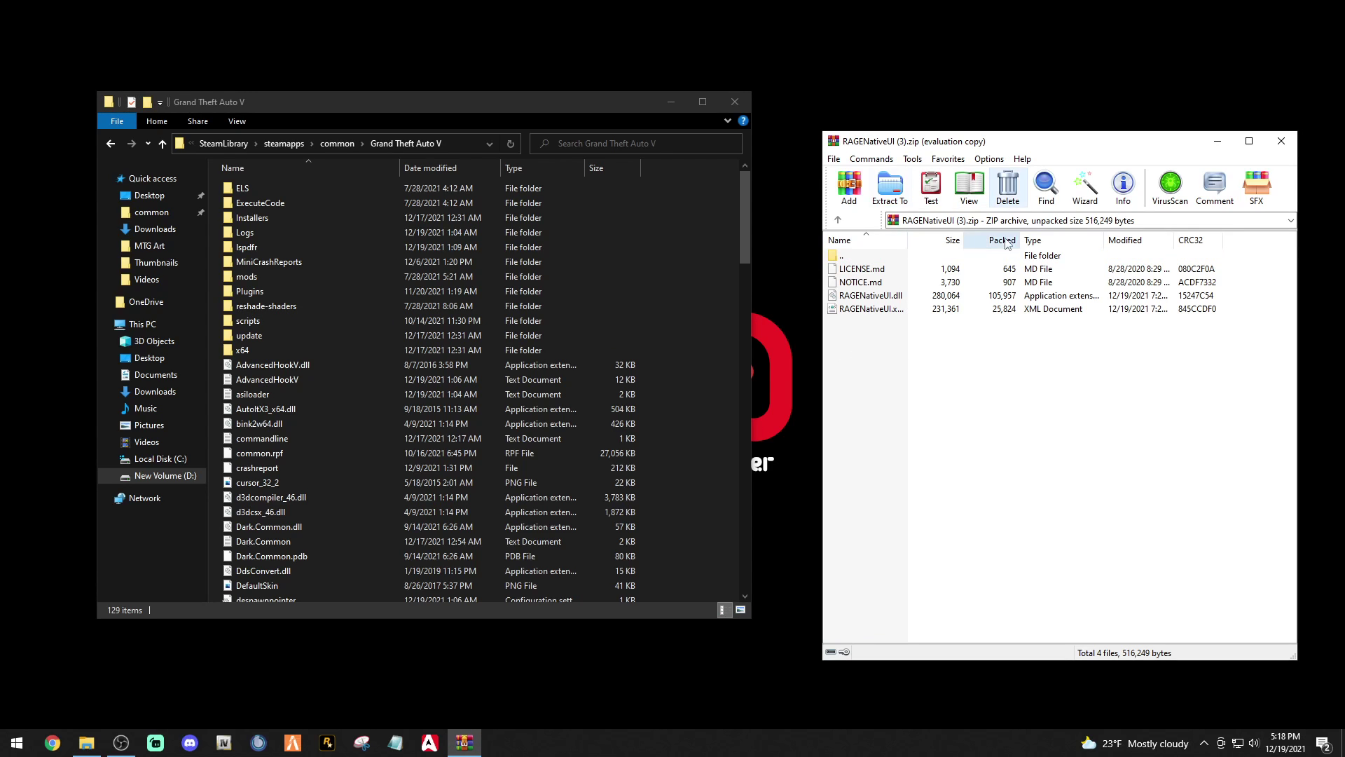
drag(864, 336, 866, 292)
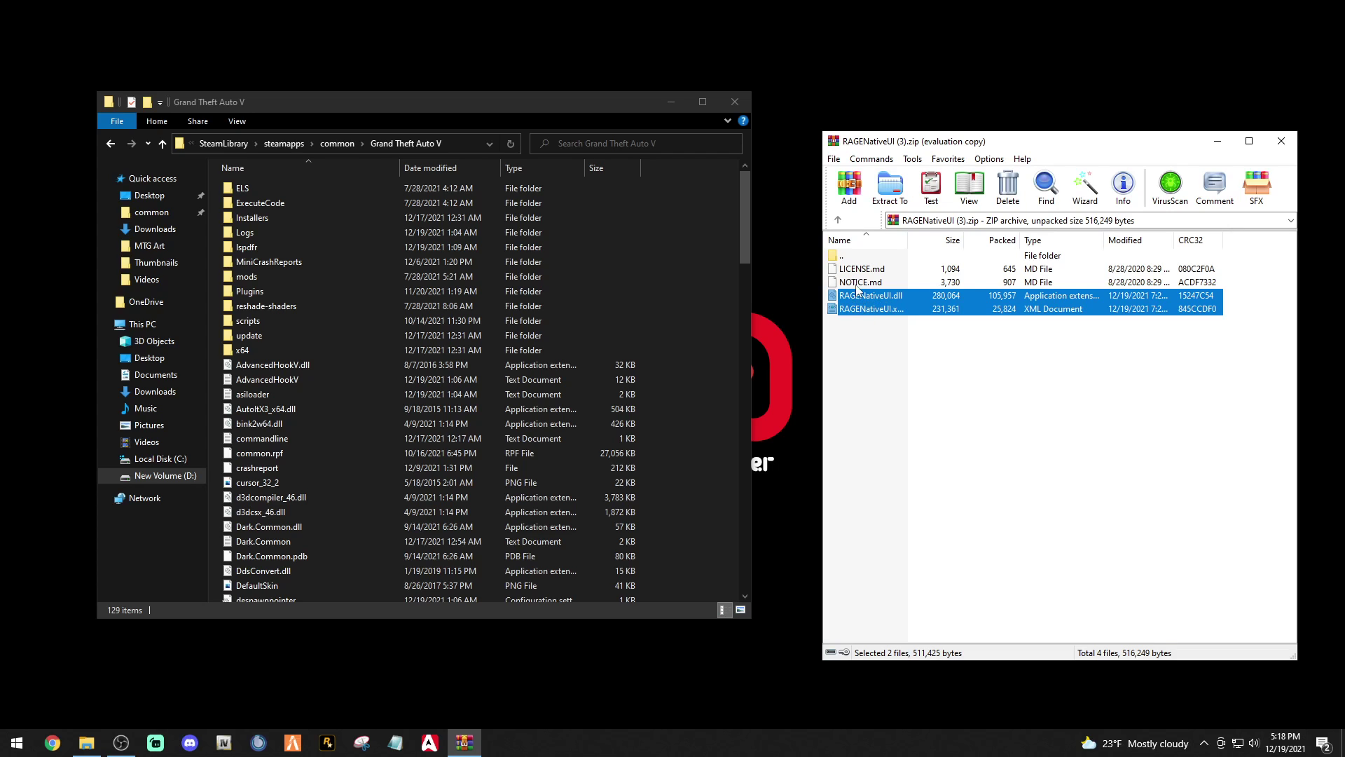
double_click(856, 282)
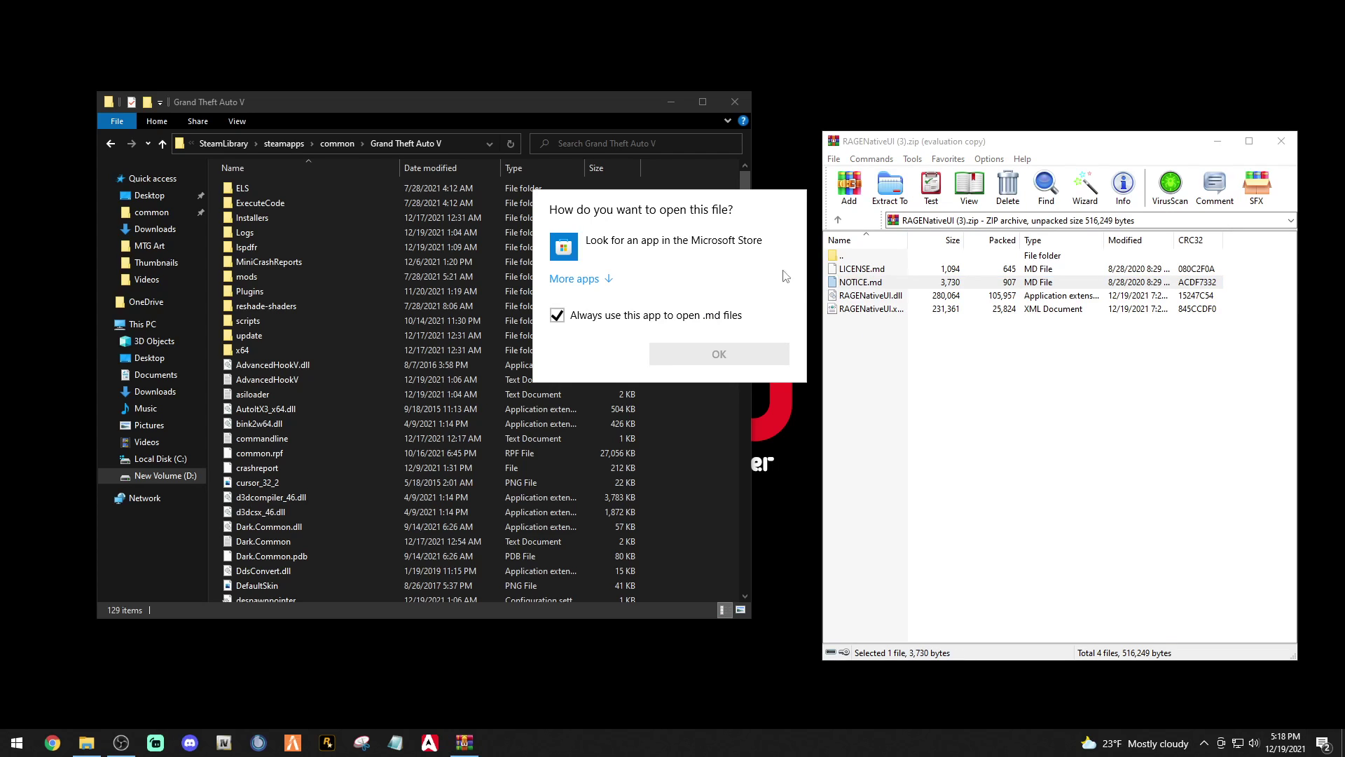
click(751, 405)
click(880, 339)
Drag RAGENativeUI.dll from the archive into the Grand Theft Auto V folder
drag(874, 365, 879, 304)
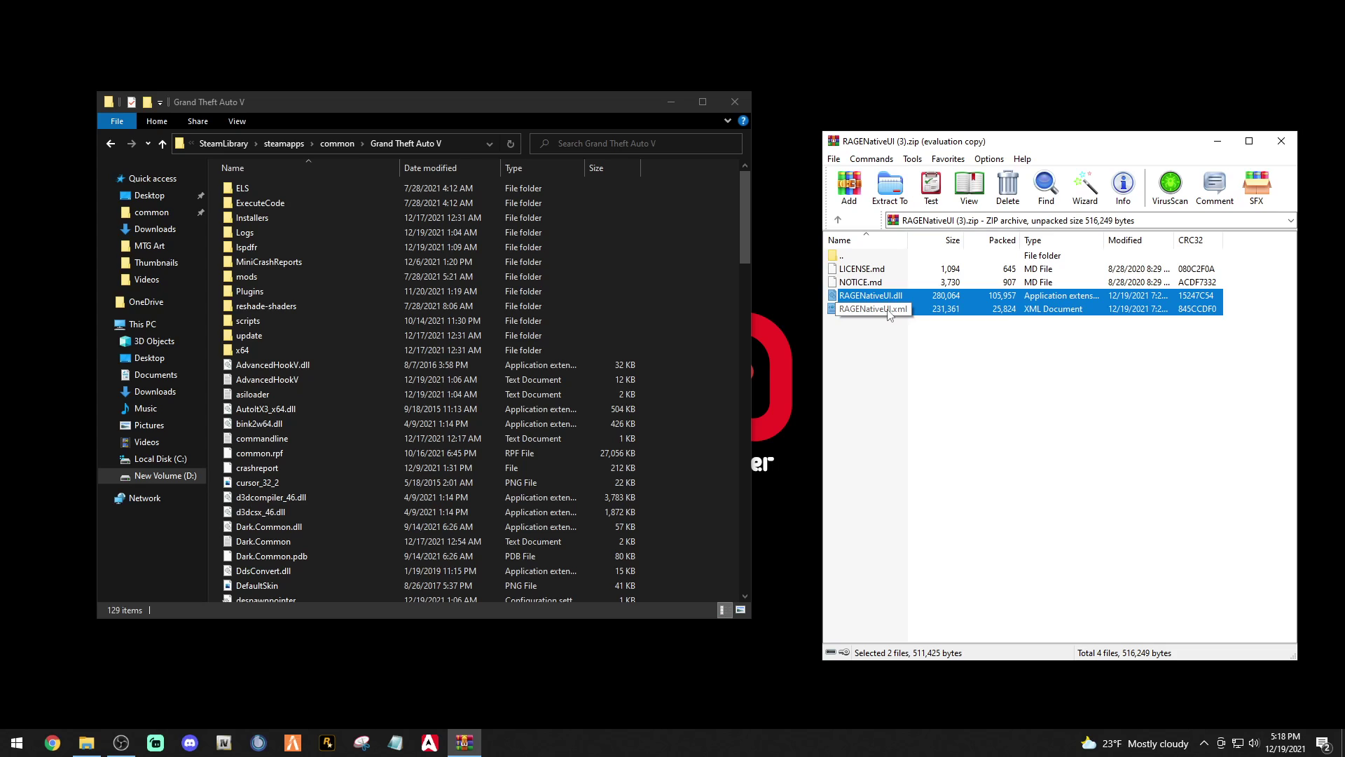
drag(891, 308, 728, 468)
drag(646, 379, 708, 301)
drag(724, 410, 776, 384)
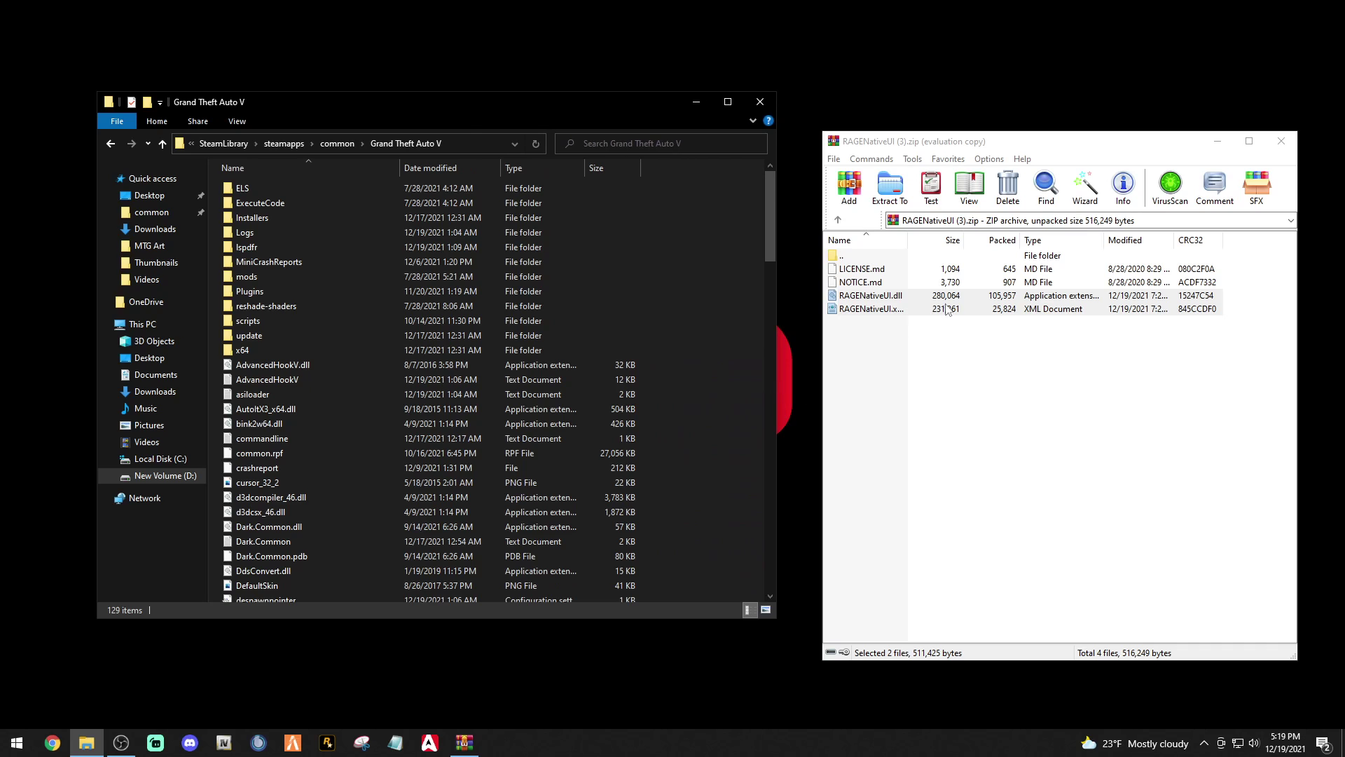
drag(918, 309, 896, 372)
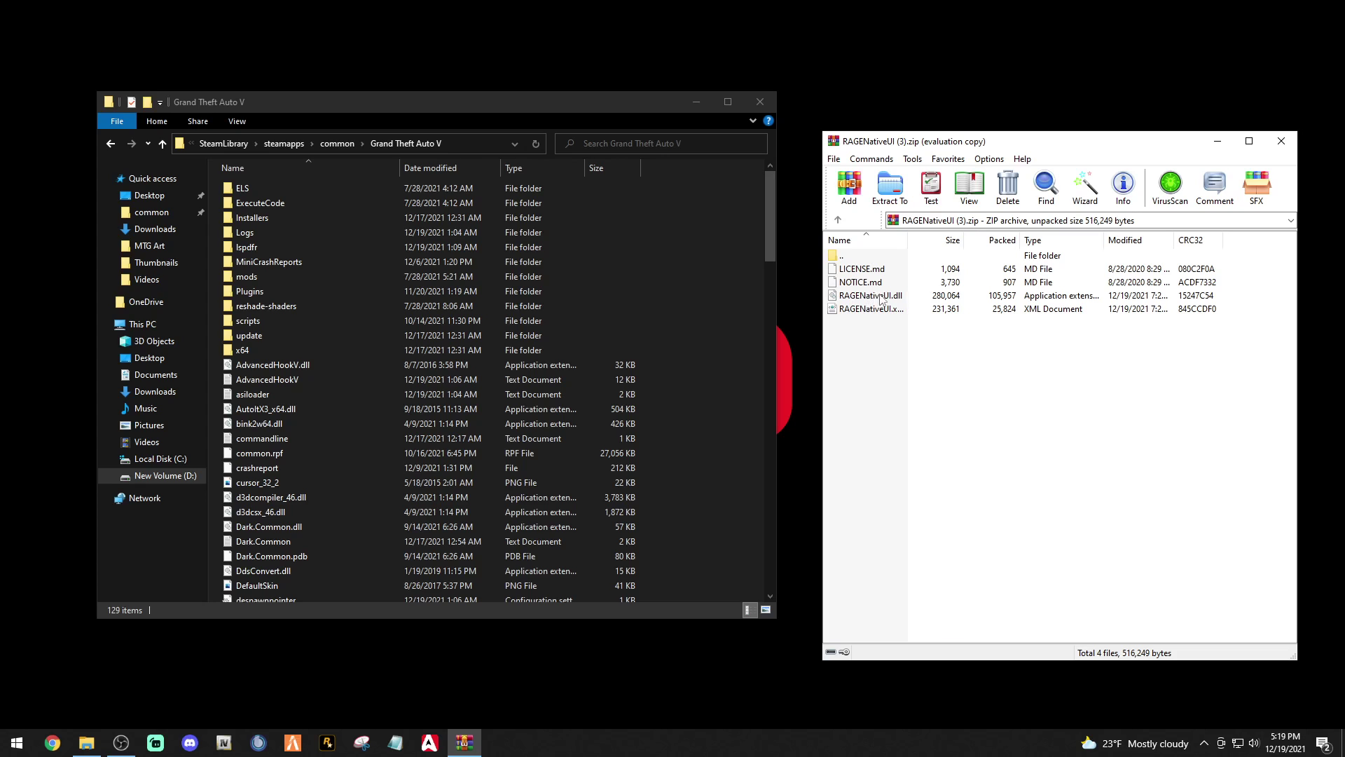
drag(884, 300, 817, 358)
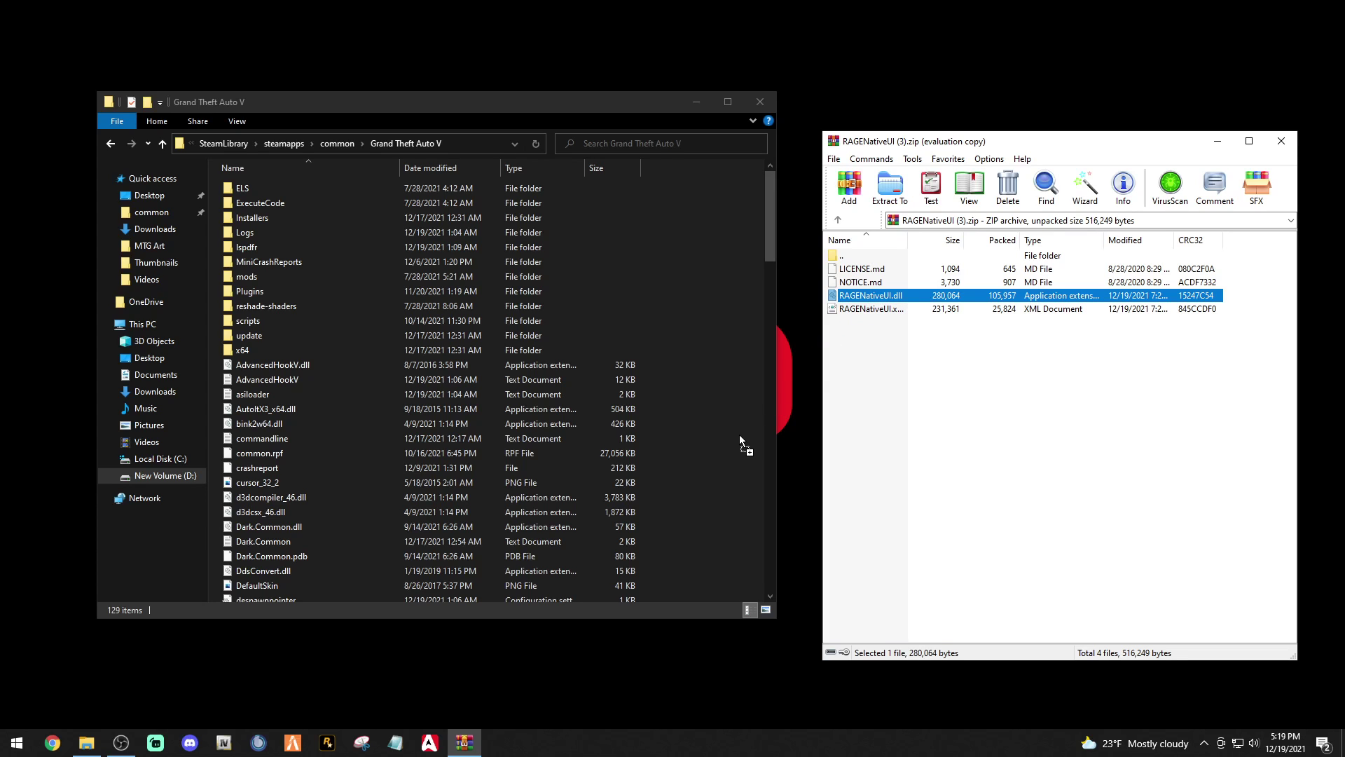
drag(740, 436, 740, 436)
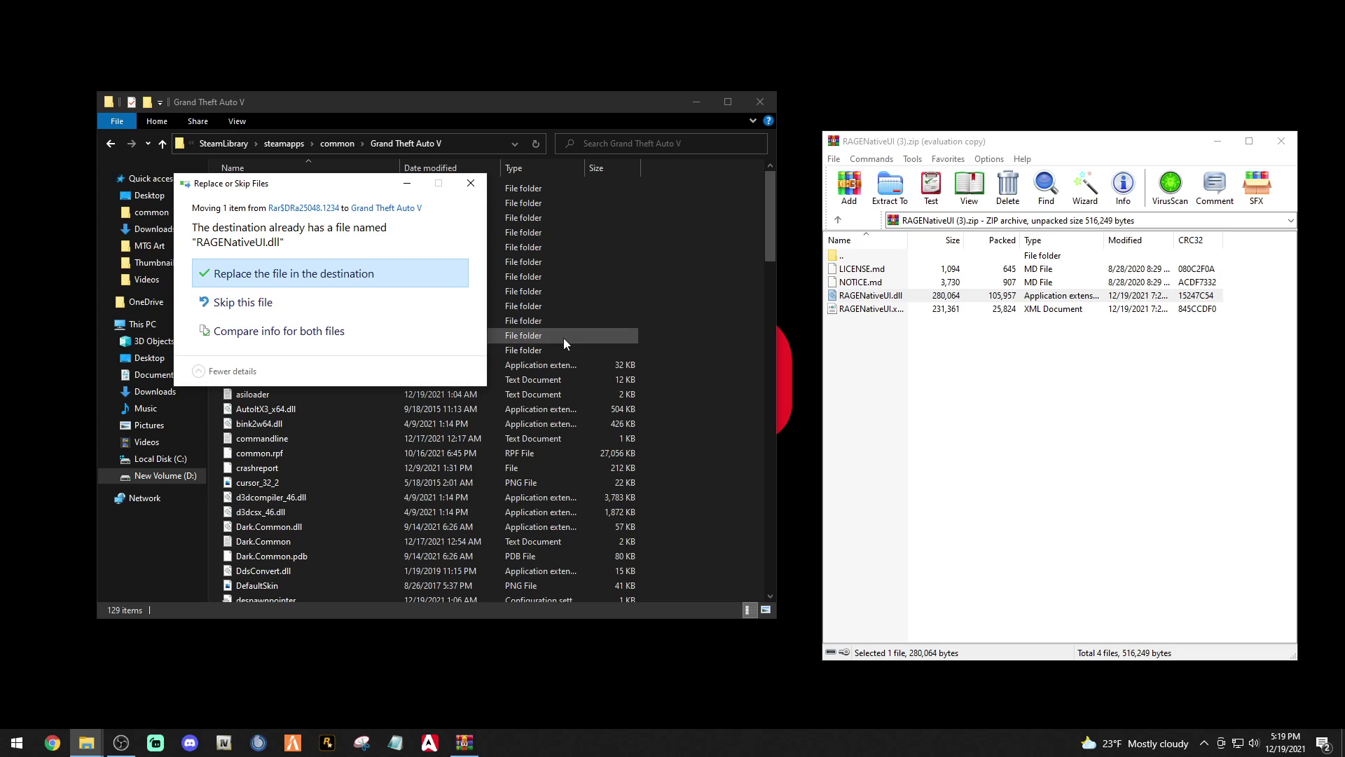
Keep the archive's newer RAGENativeUI.dll in the File Conflict dialog, then drag the DLL again
click(241, 333)
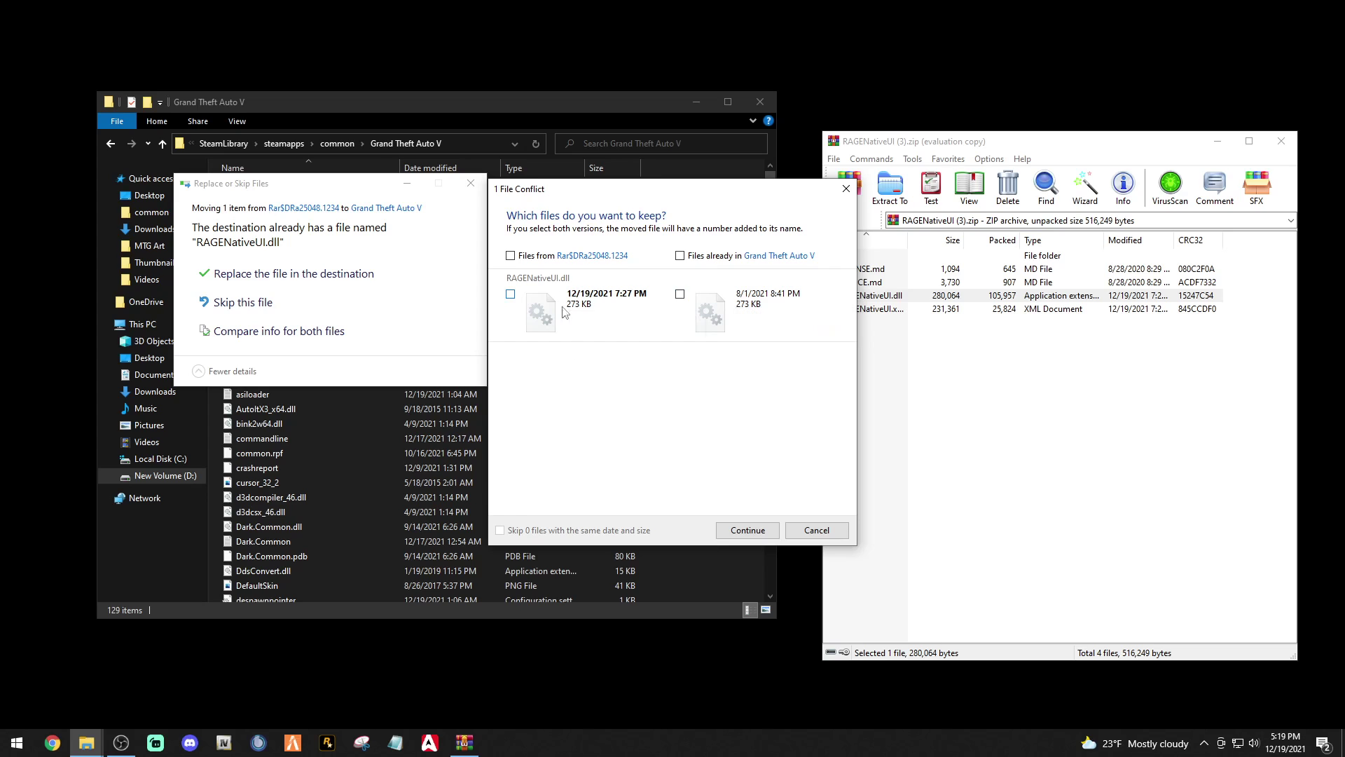
click(511, 295)
click(747, 530)
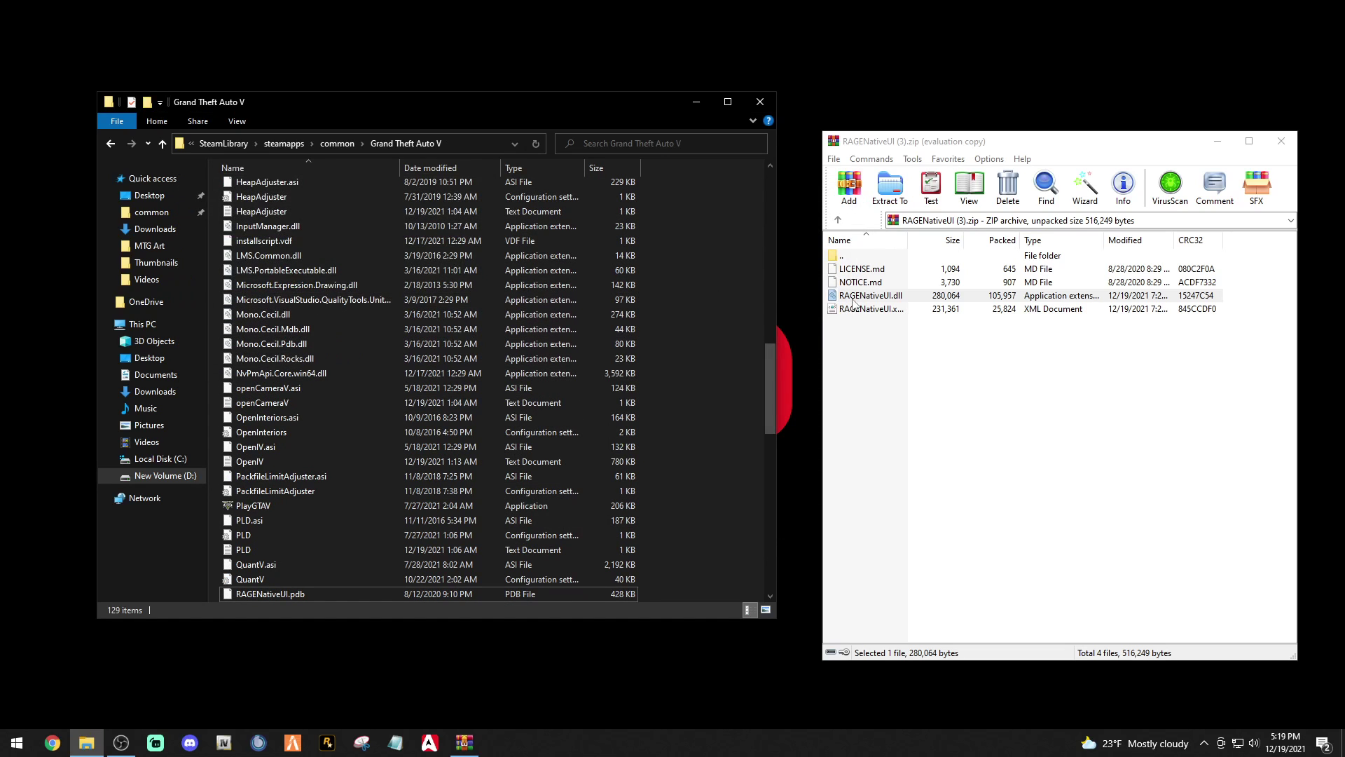
drag(859, 300, 796, 351)
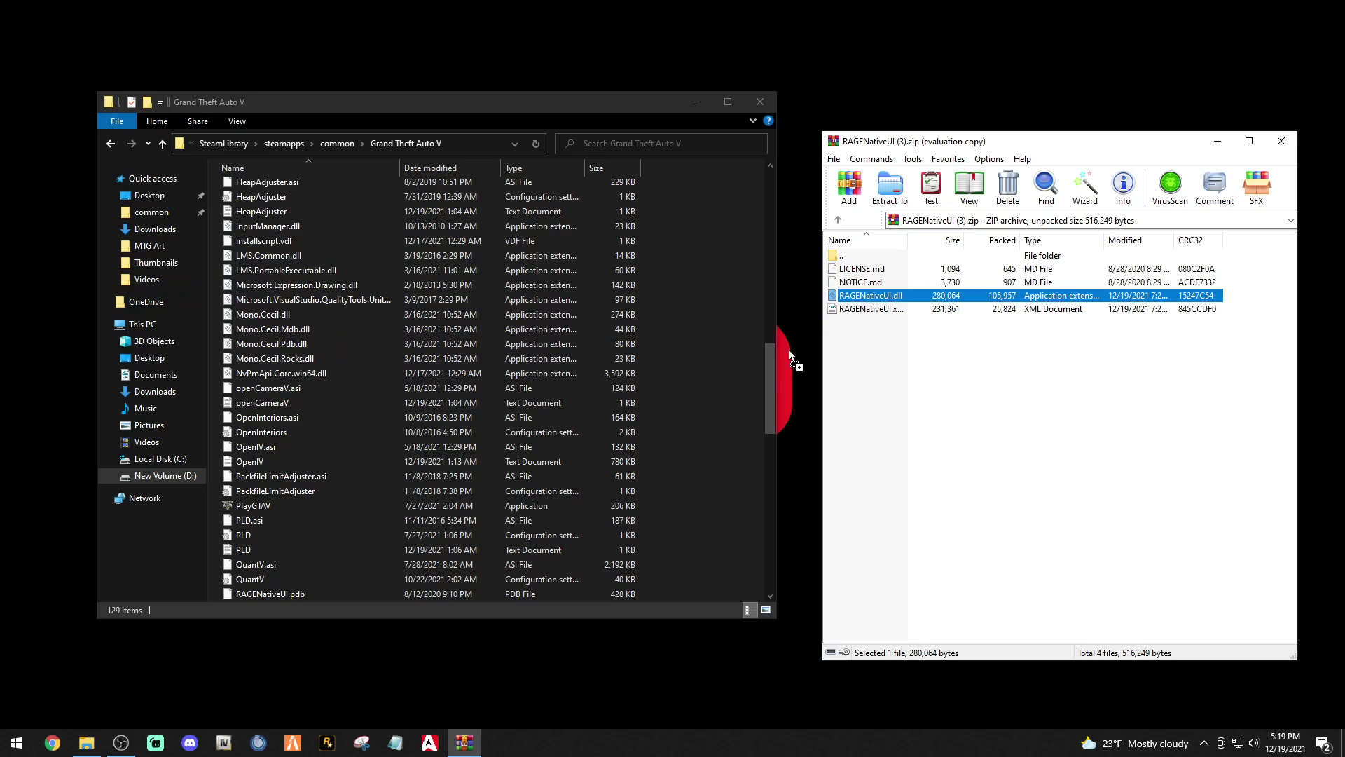
Drop RAGENativeUI.dll into Grand Theft Auto V, replace the existing file, and return to common
drag(723, 409, 723, 409)
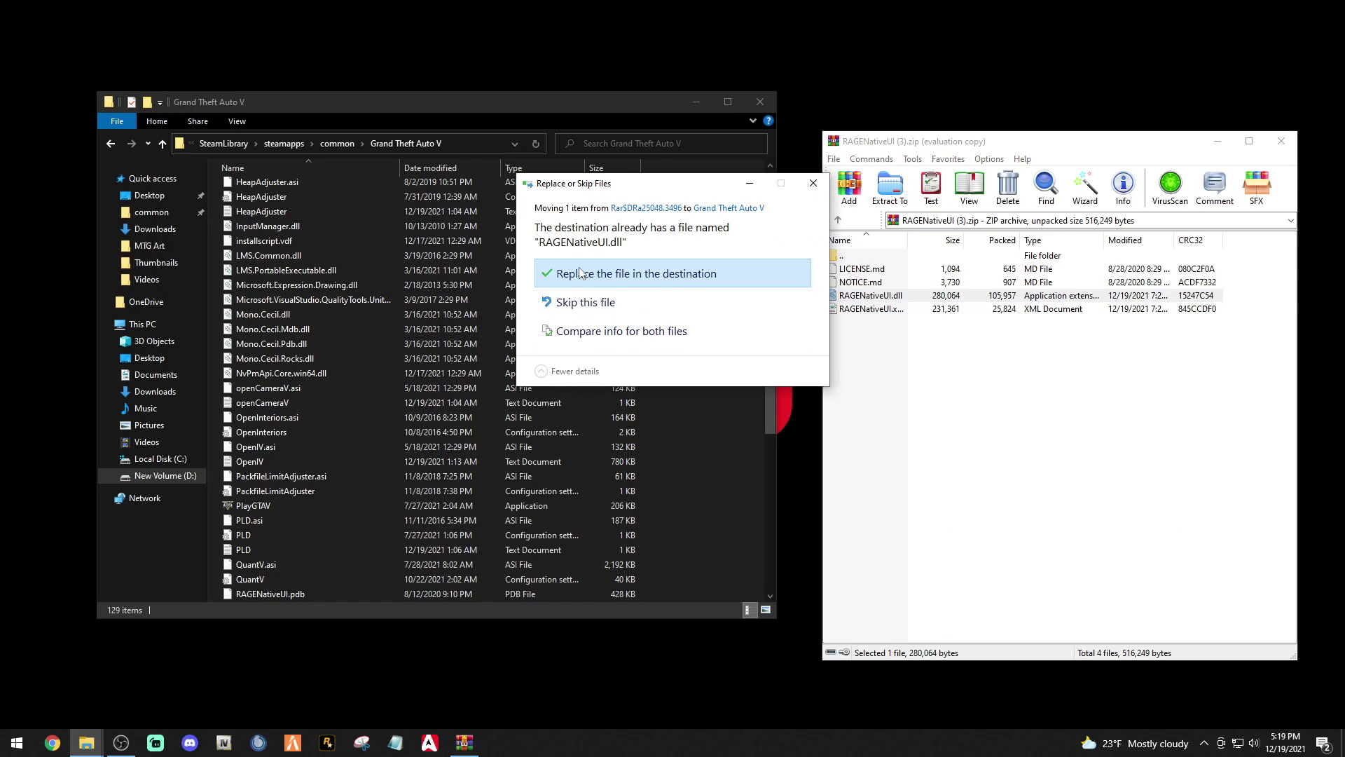
click(587, 269)
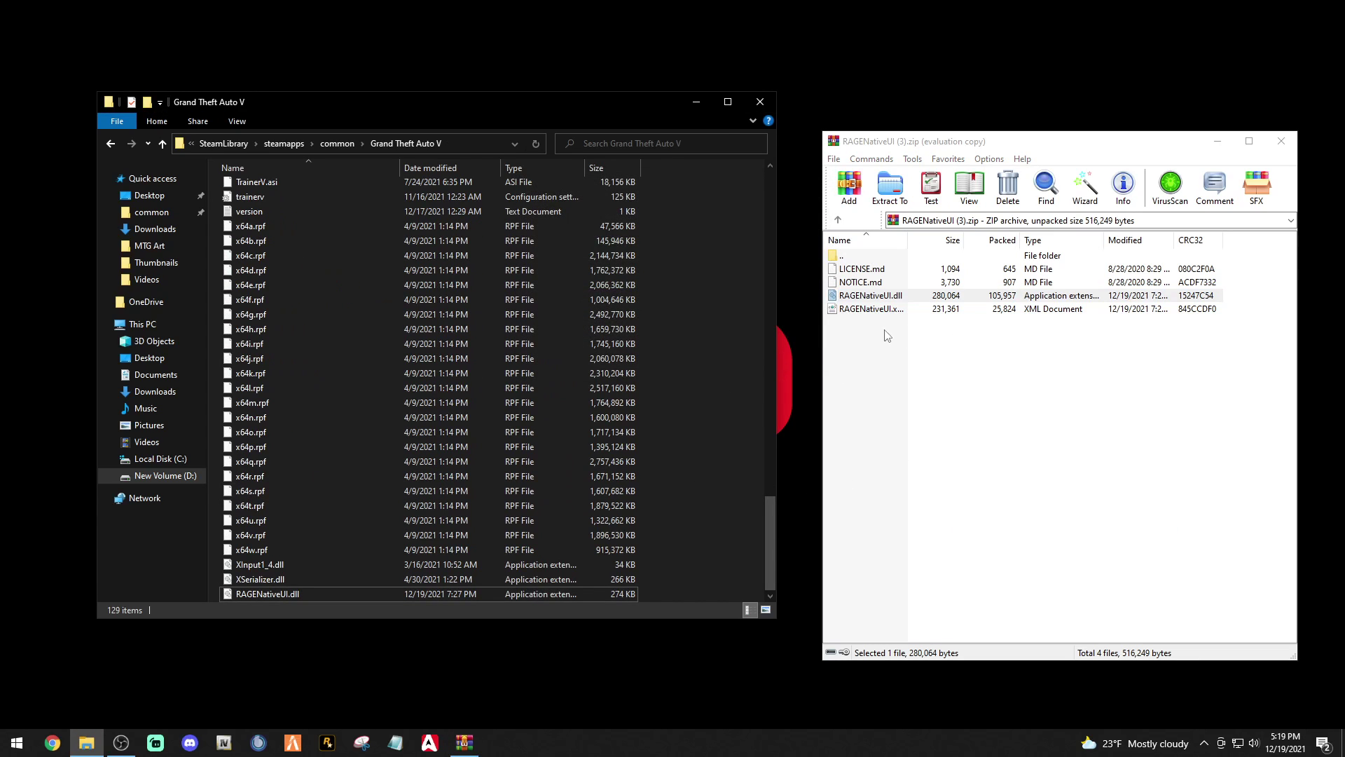
click(861, 312)
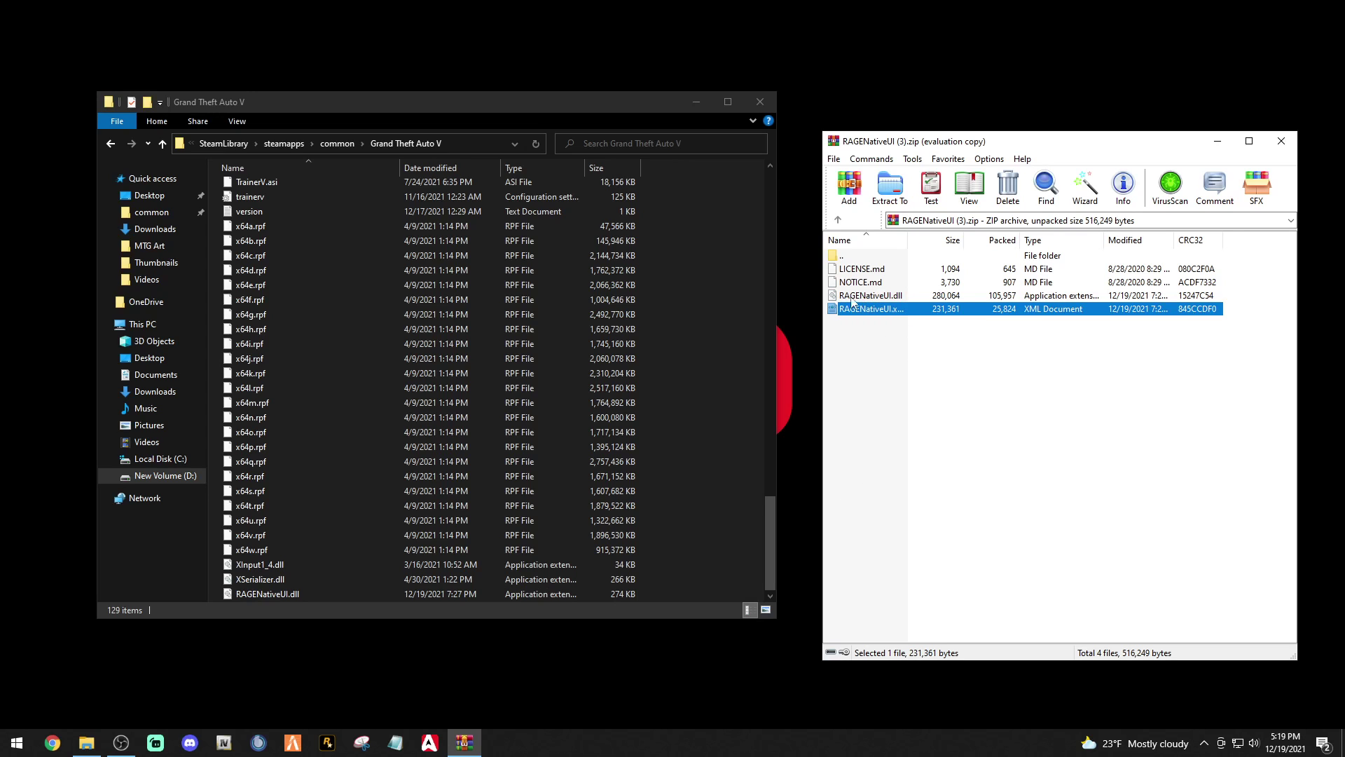
scroll(630, 510, up, 14)
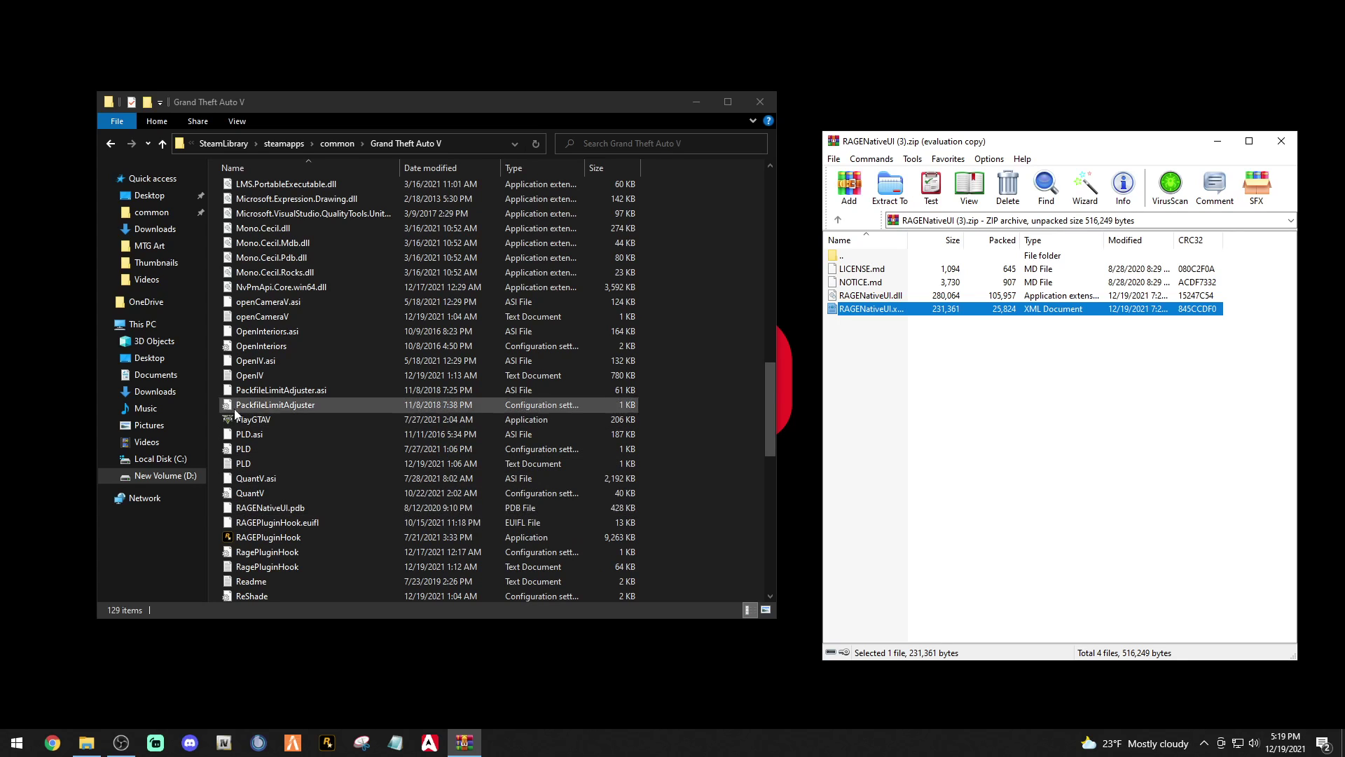
click(151, 212)
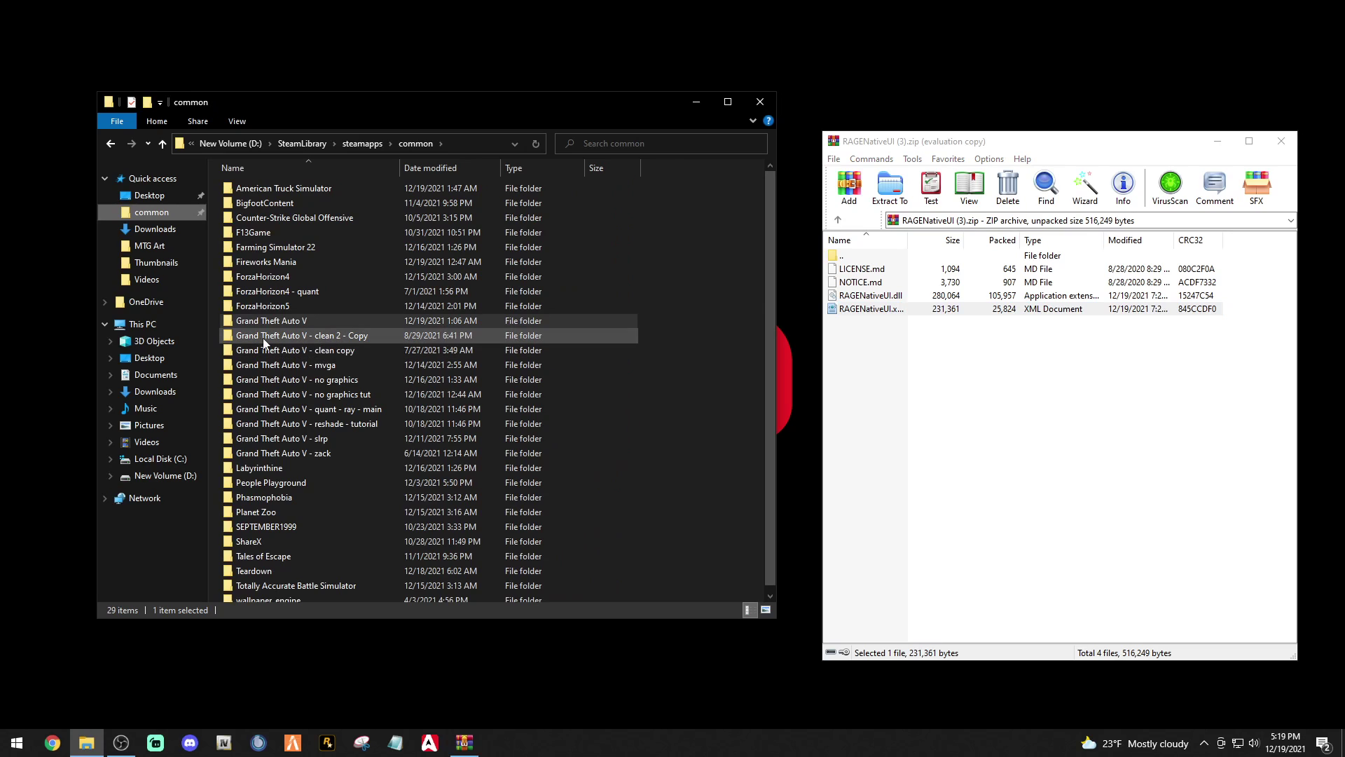
Open the Grand Theft Auto V - clean 2 - Copy folder and drop RAGENativeUI.dll into it
click(280, 379)
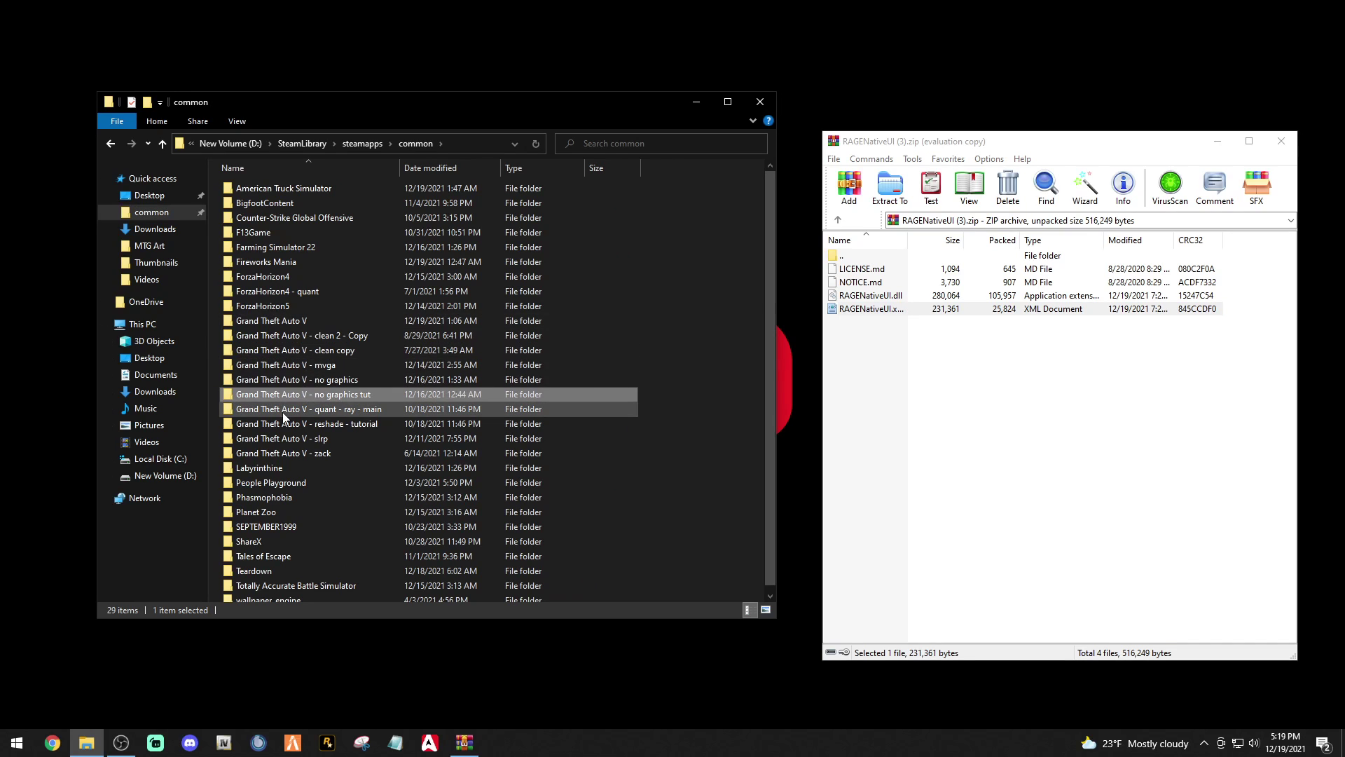
click(283, 411)
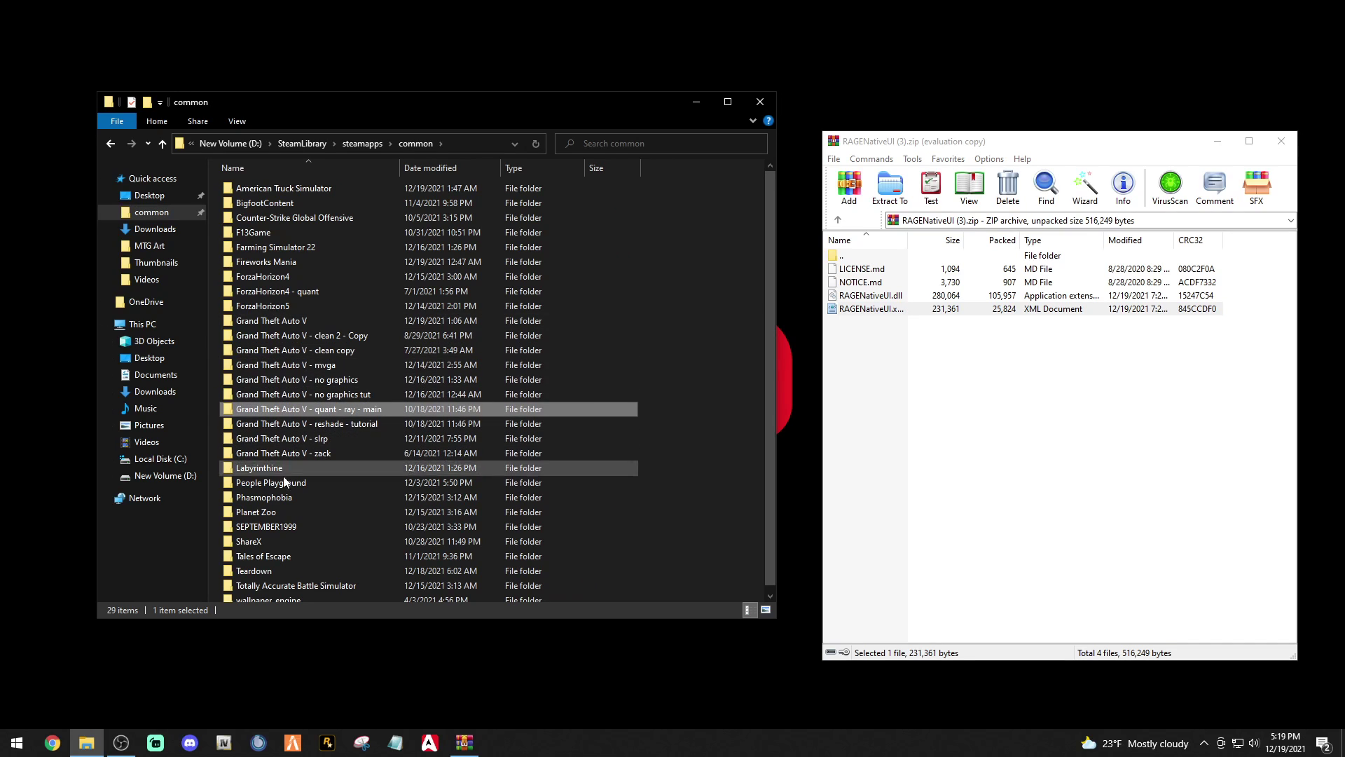
click(315, 440)
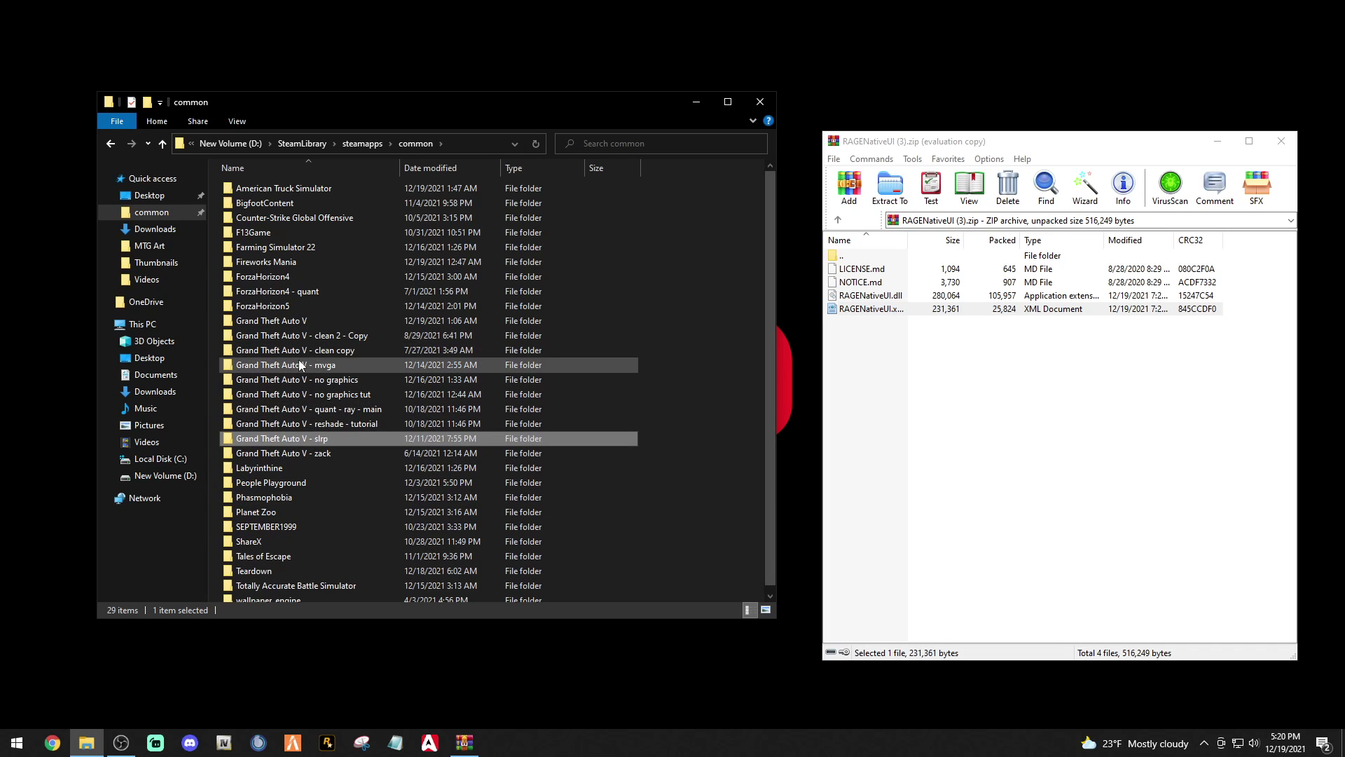
double_click(256, 336)
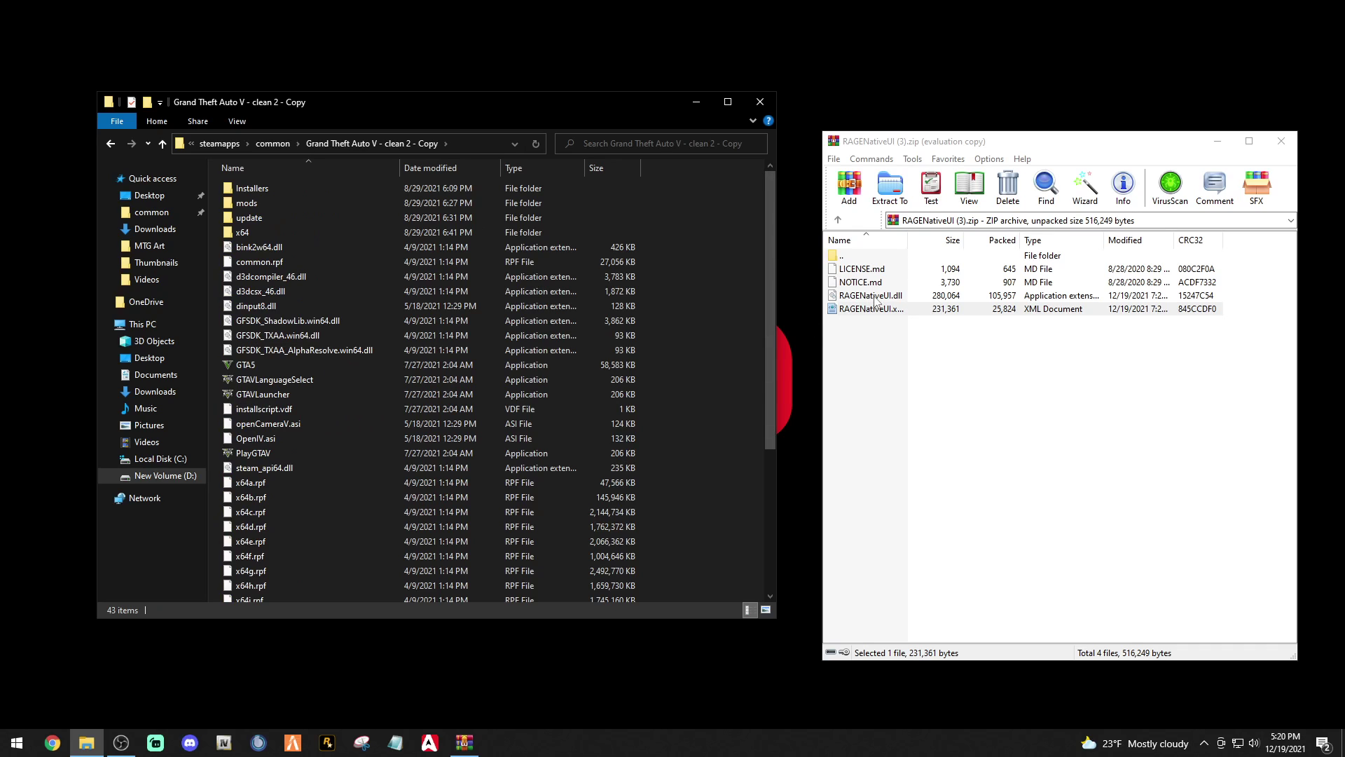
drag(876, 297, 824, 350)
drag(705, 456, 705, 456)
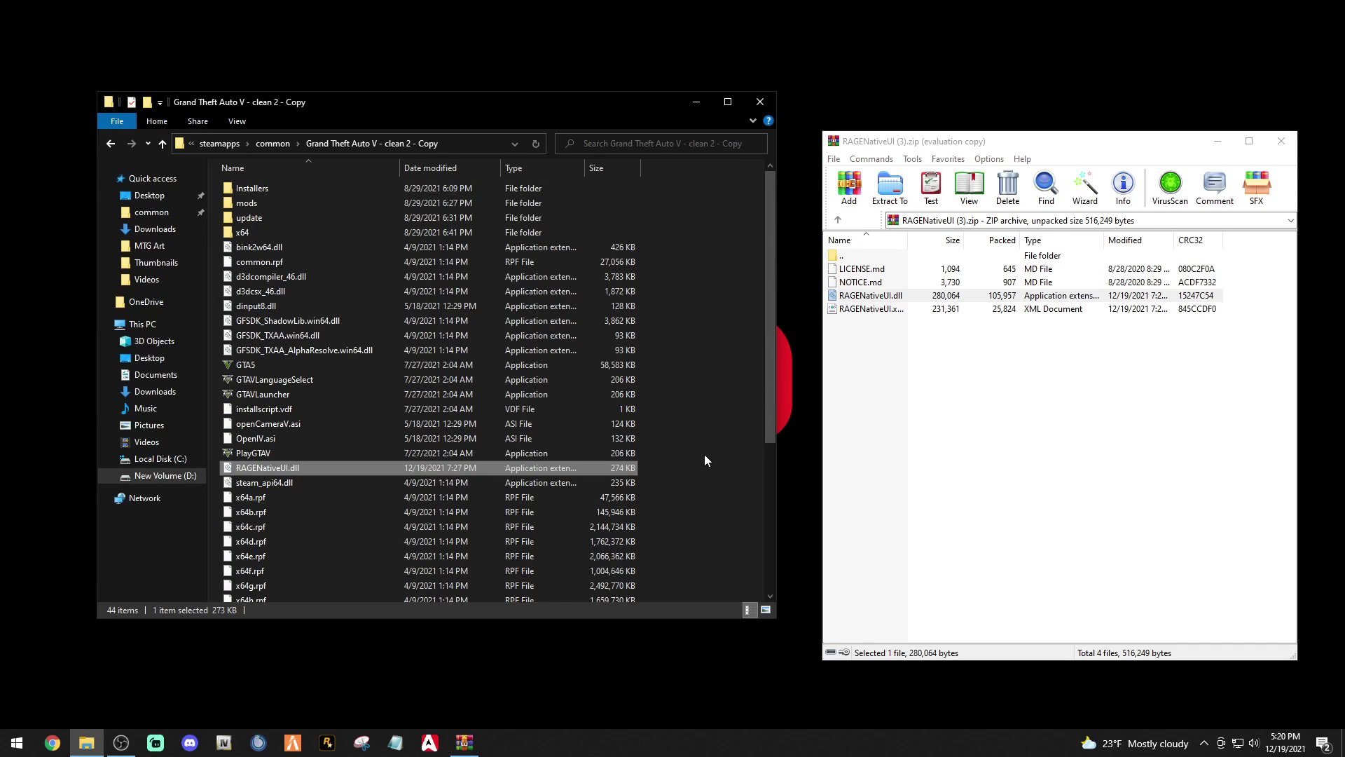
Delete the added RAGENativeUI.dll from the clean 2 - Copy folder
right_click(283, 466)
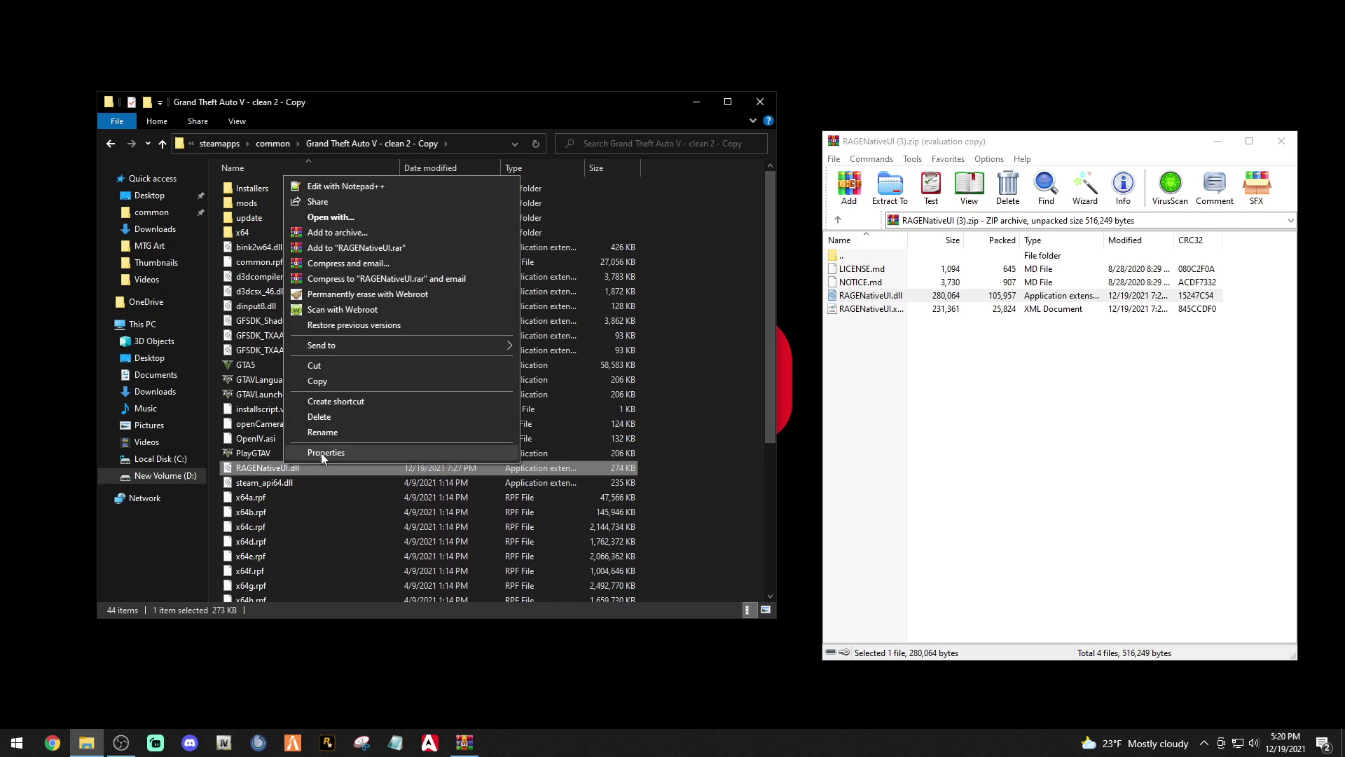
click(321, 365)
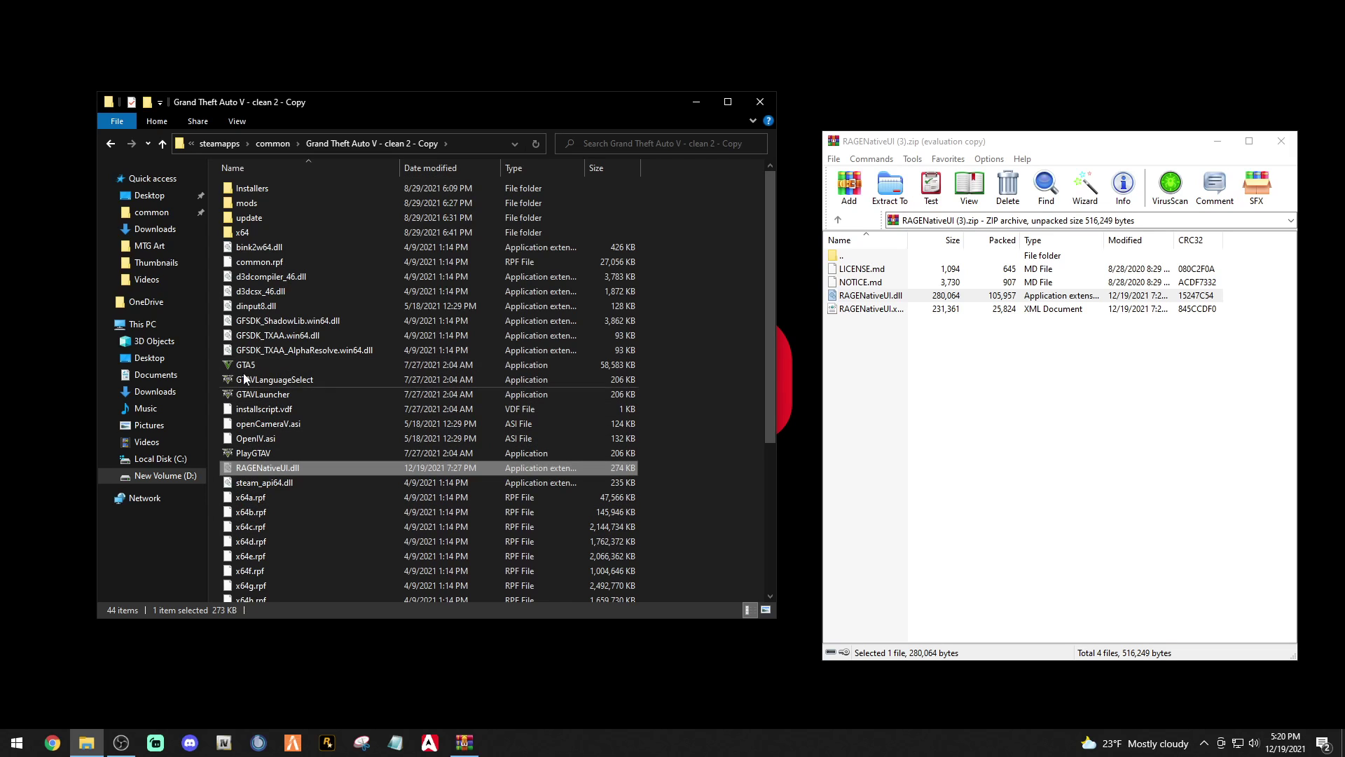
click(107, 140)
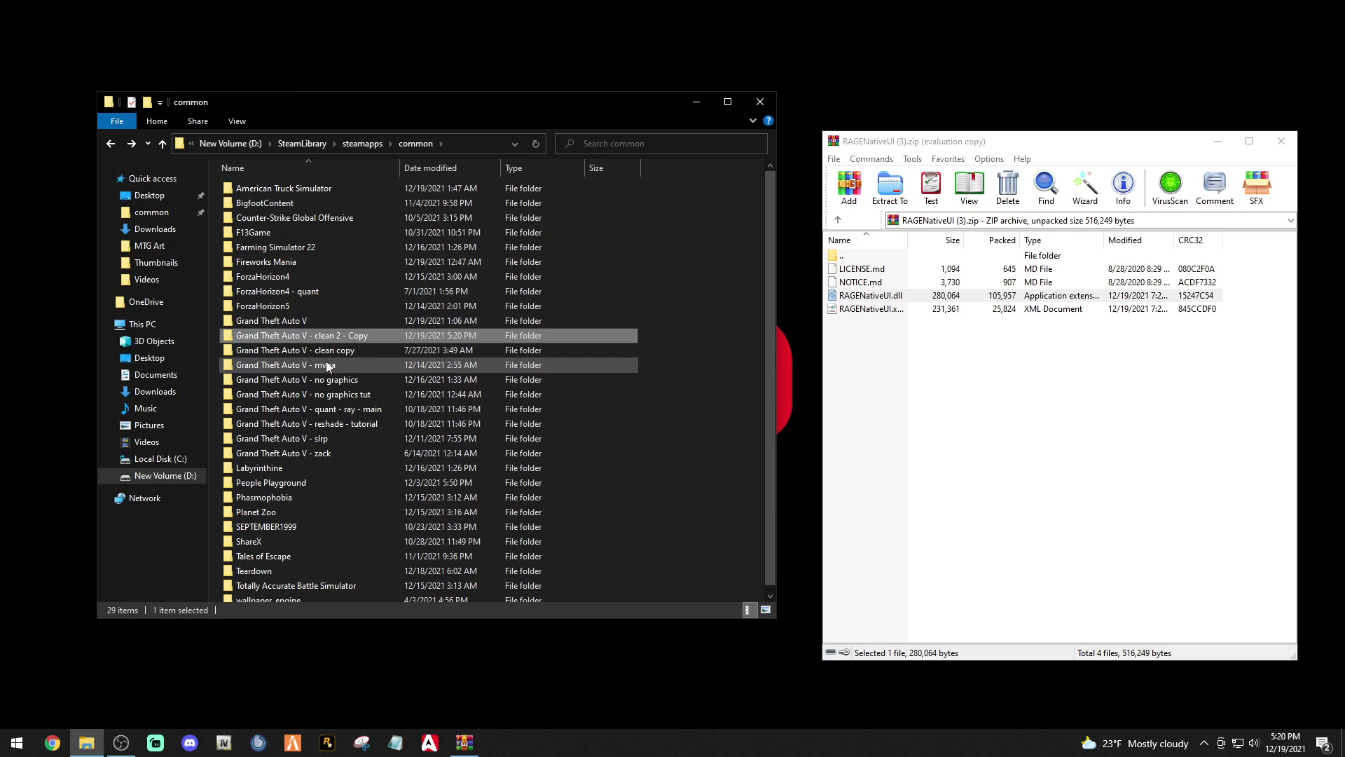
double_click(330, 335)
scroll(415, 539, down, 2)
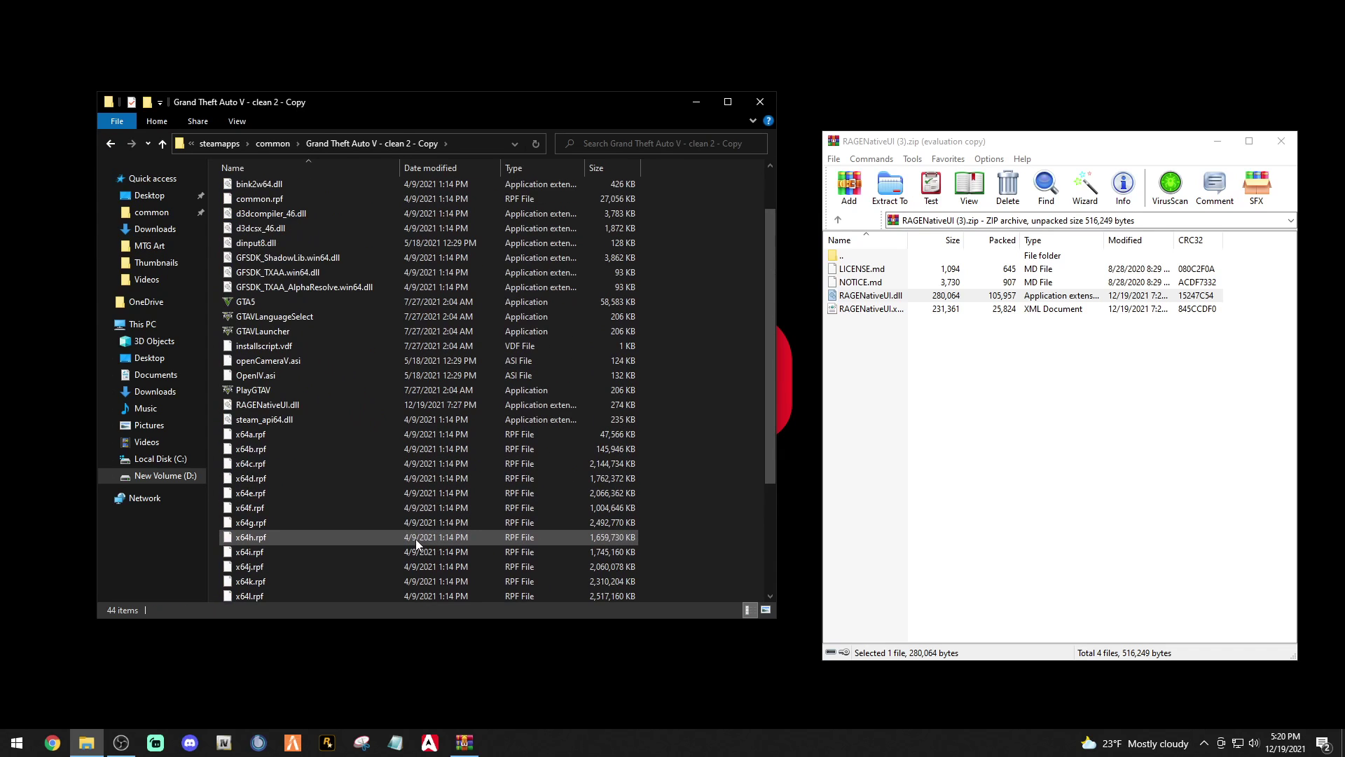
right_click(275, 408)
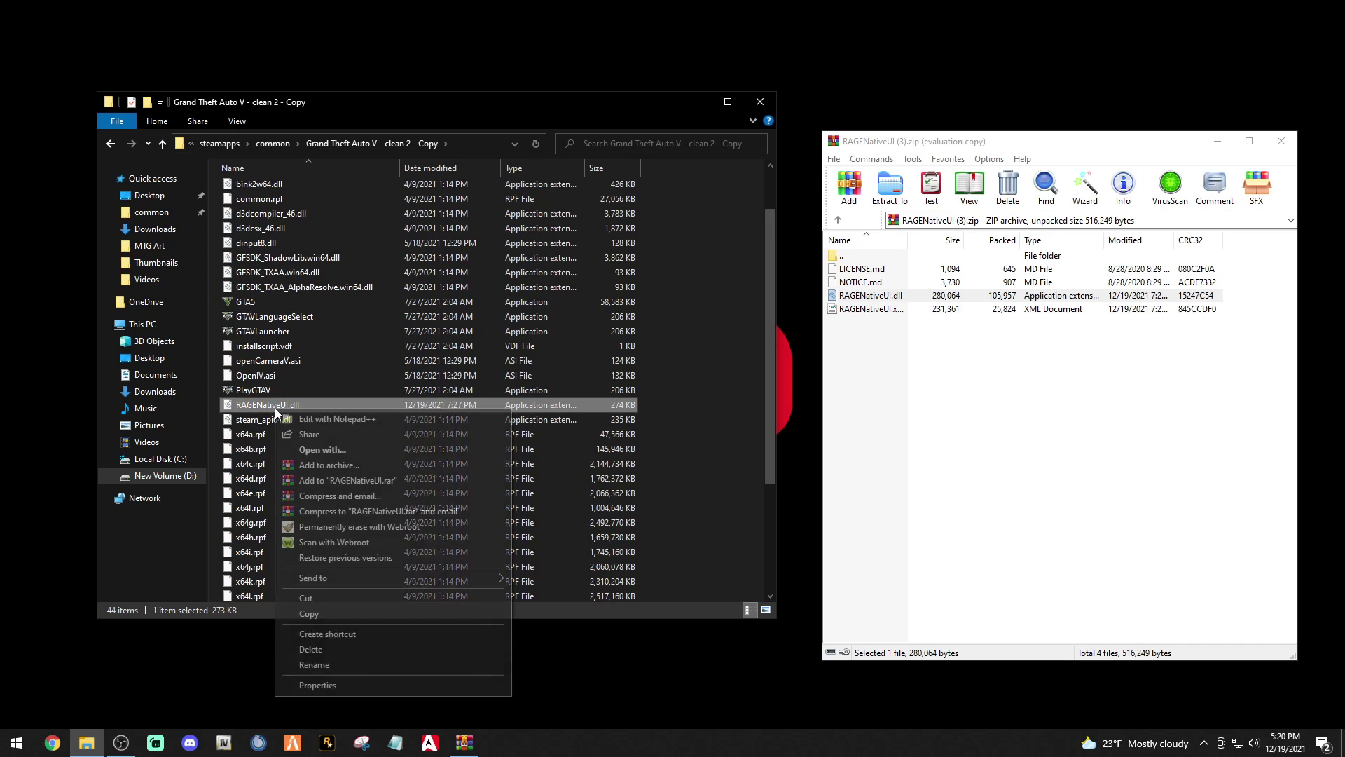
click(321, 648)
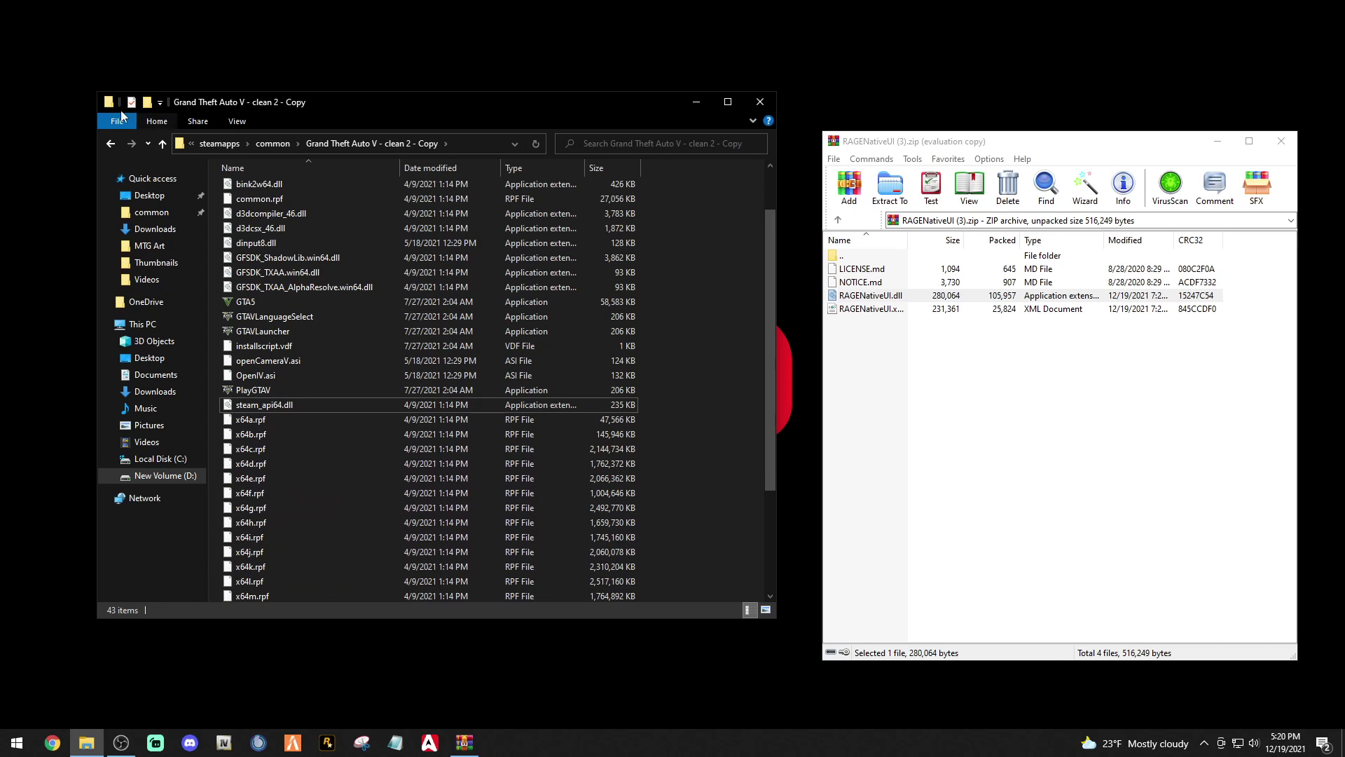
Copy RAGENativeUI.dll into Grand Theft Auto V - mvga, replacing its old copy
click(109, 141)
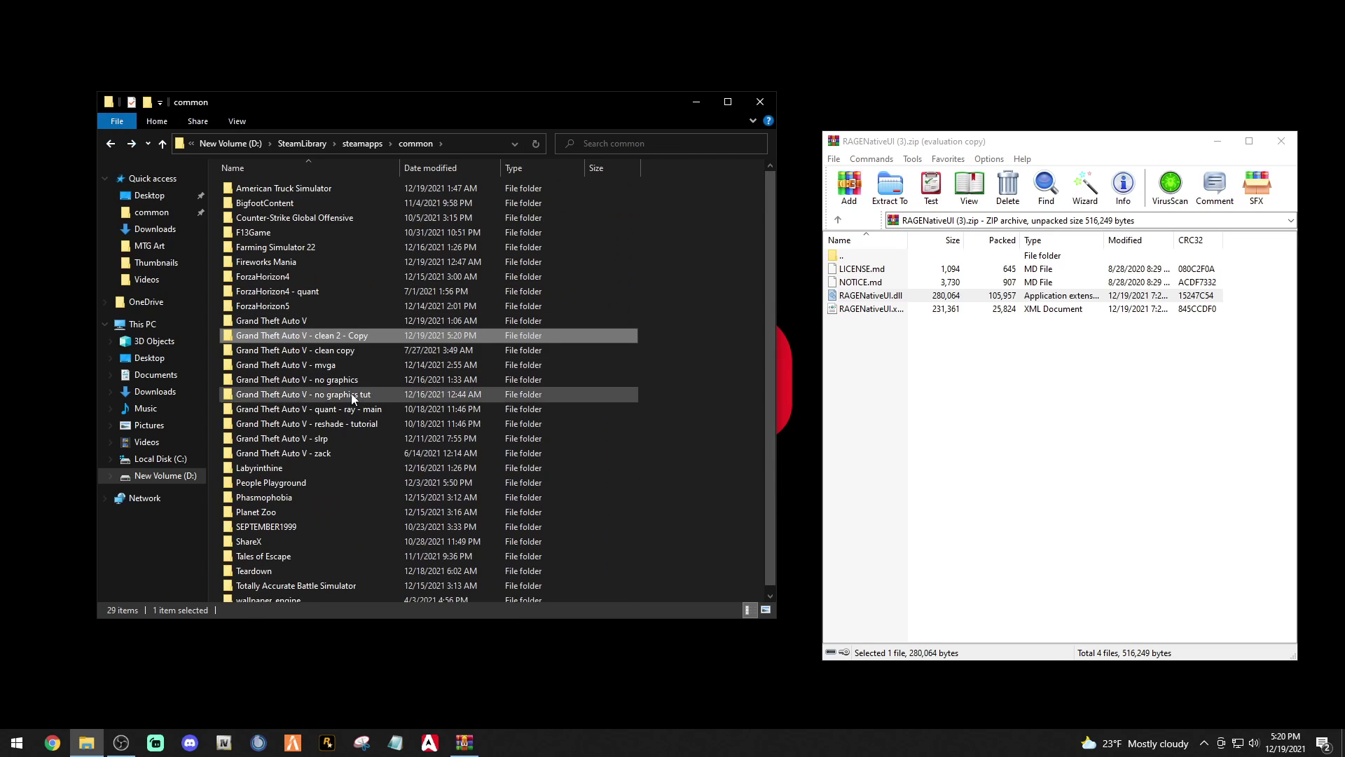
double_click(314, 364)
drag(871, 295, 713, 455)
click(603, 275)
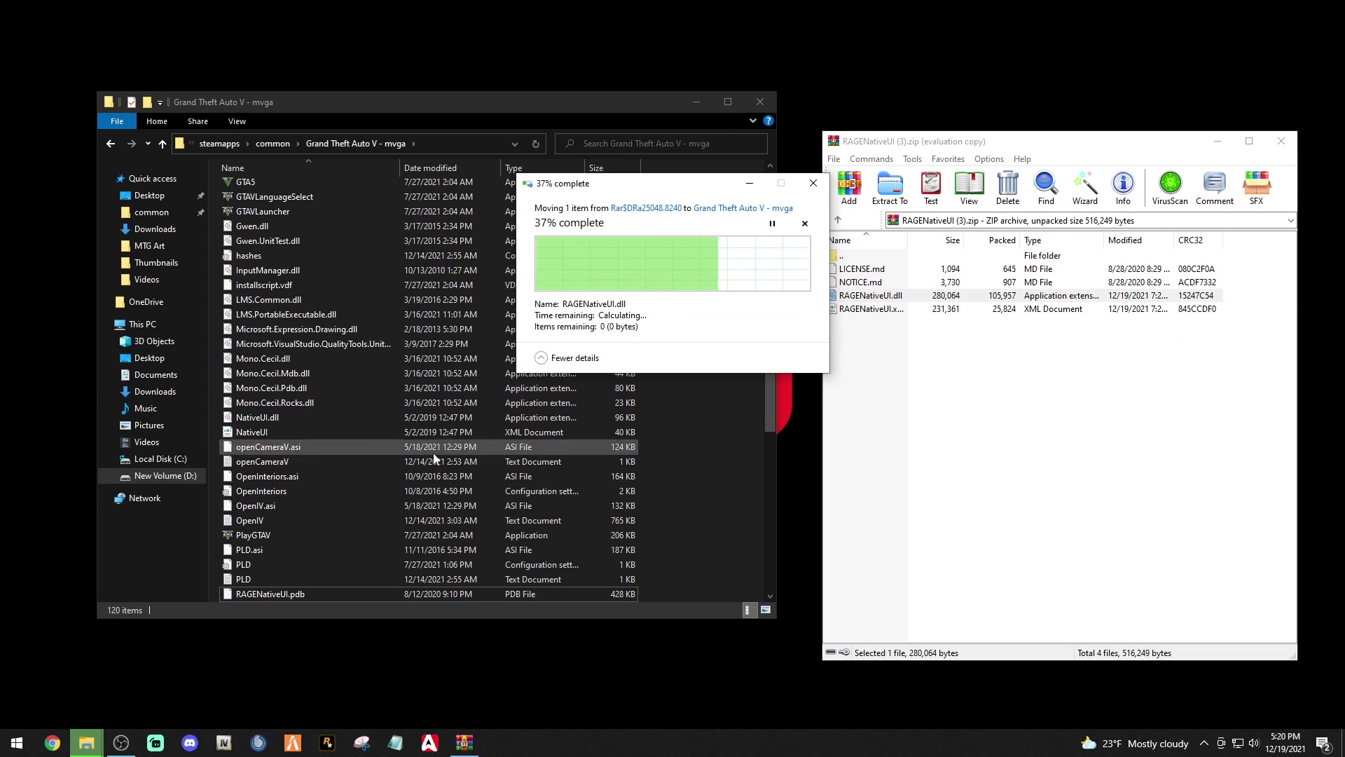